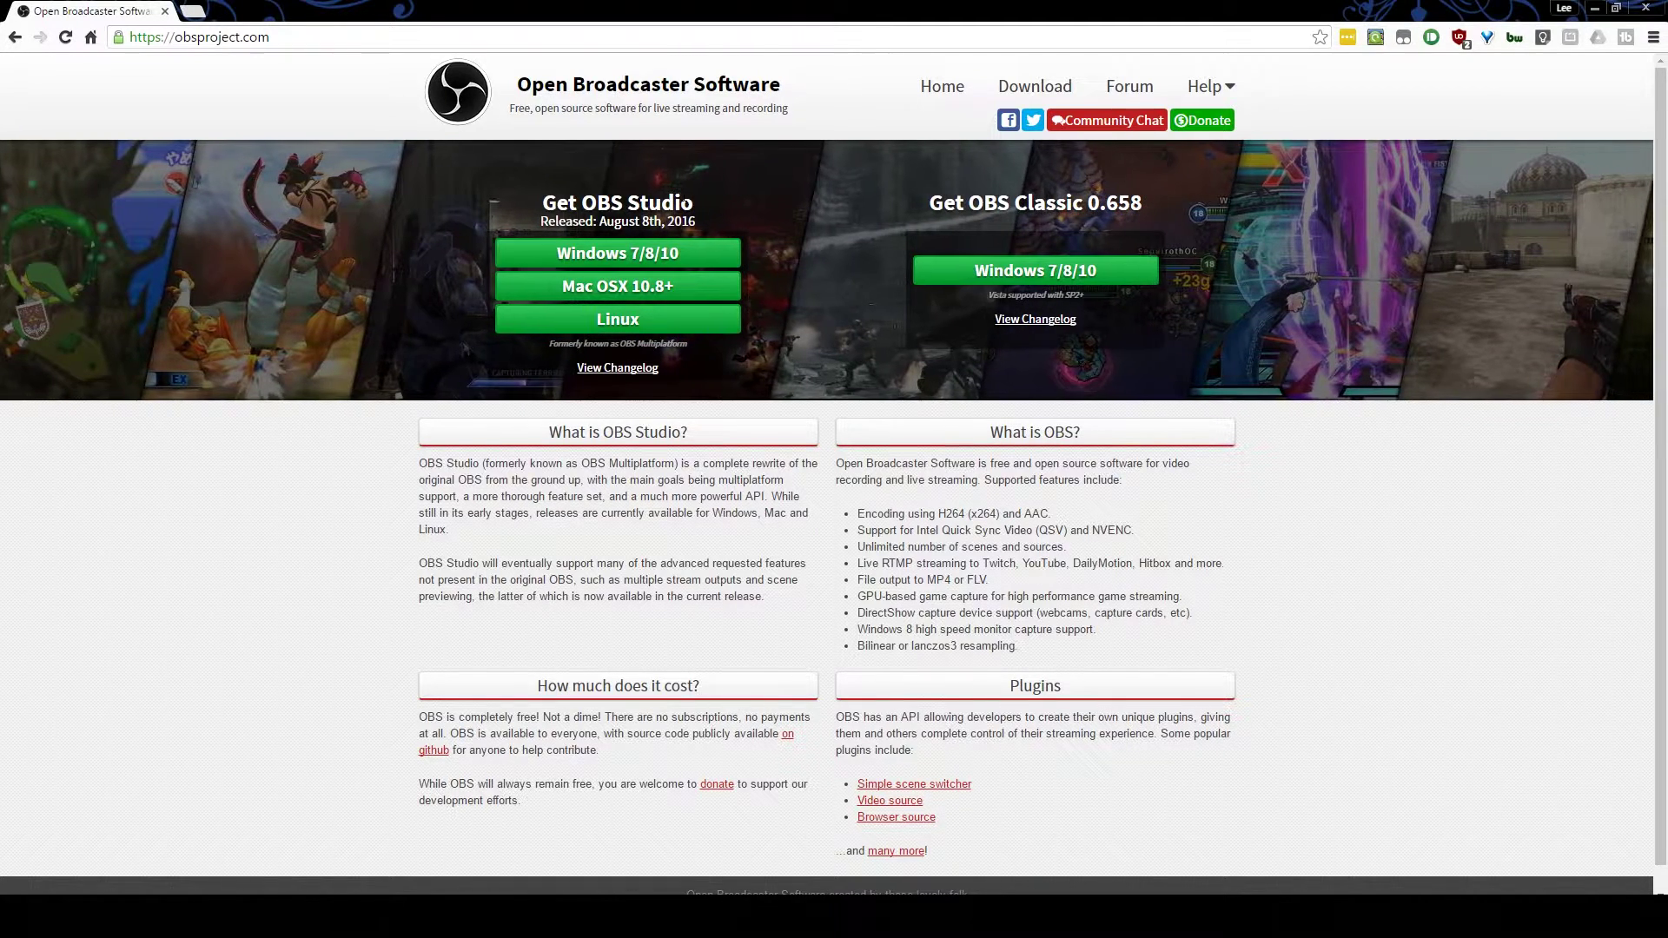
Step: Switch to the OBS Studio window and bring it to the front
mouse_move(660, 917)
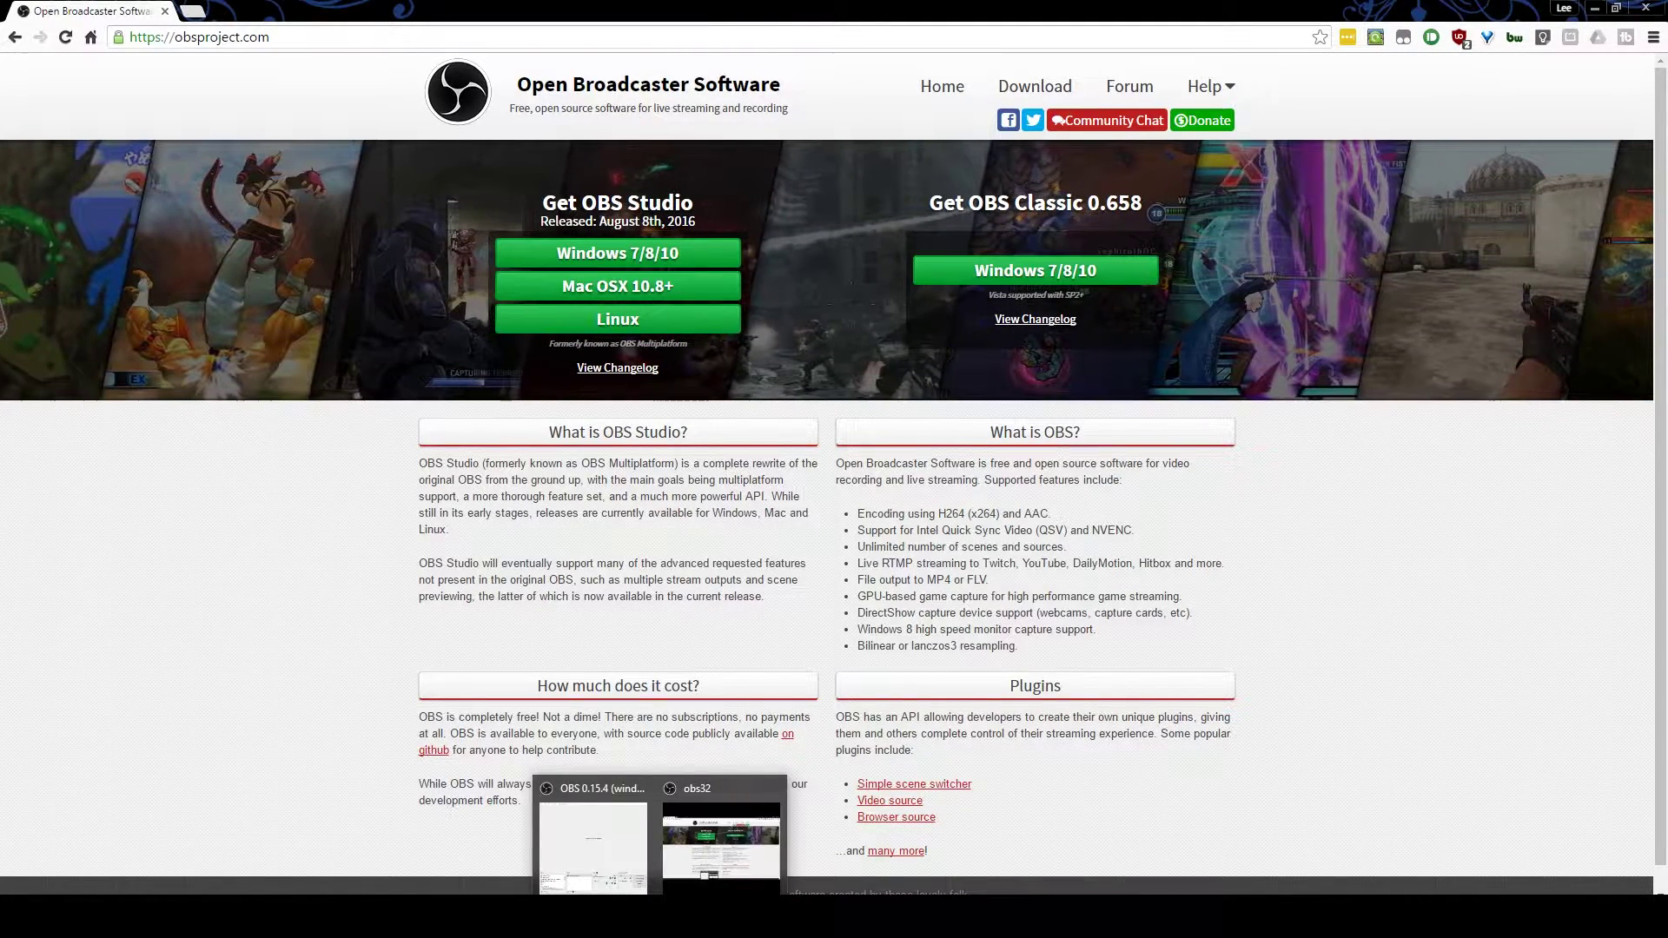
left_click(593, 843)
left_click(1203, 688)
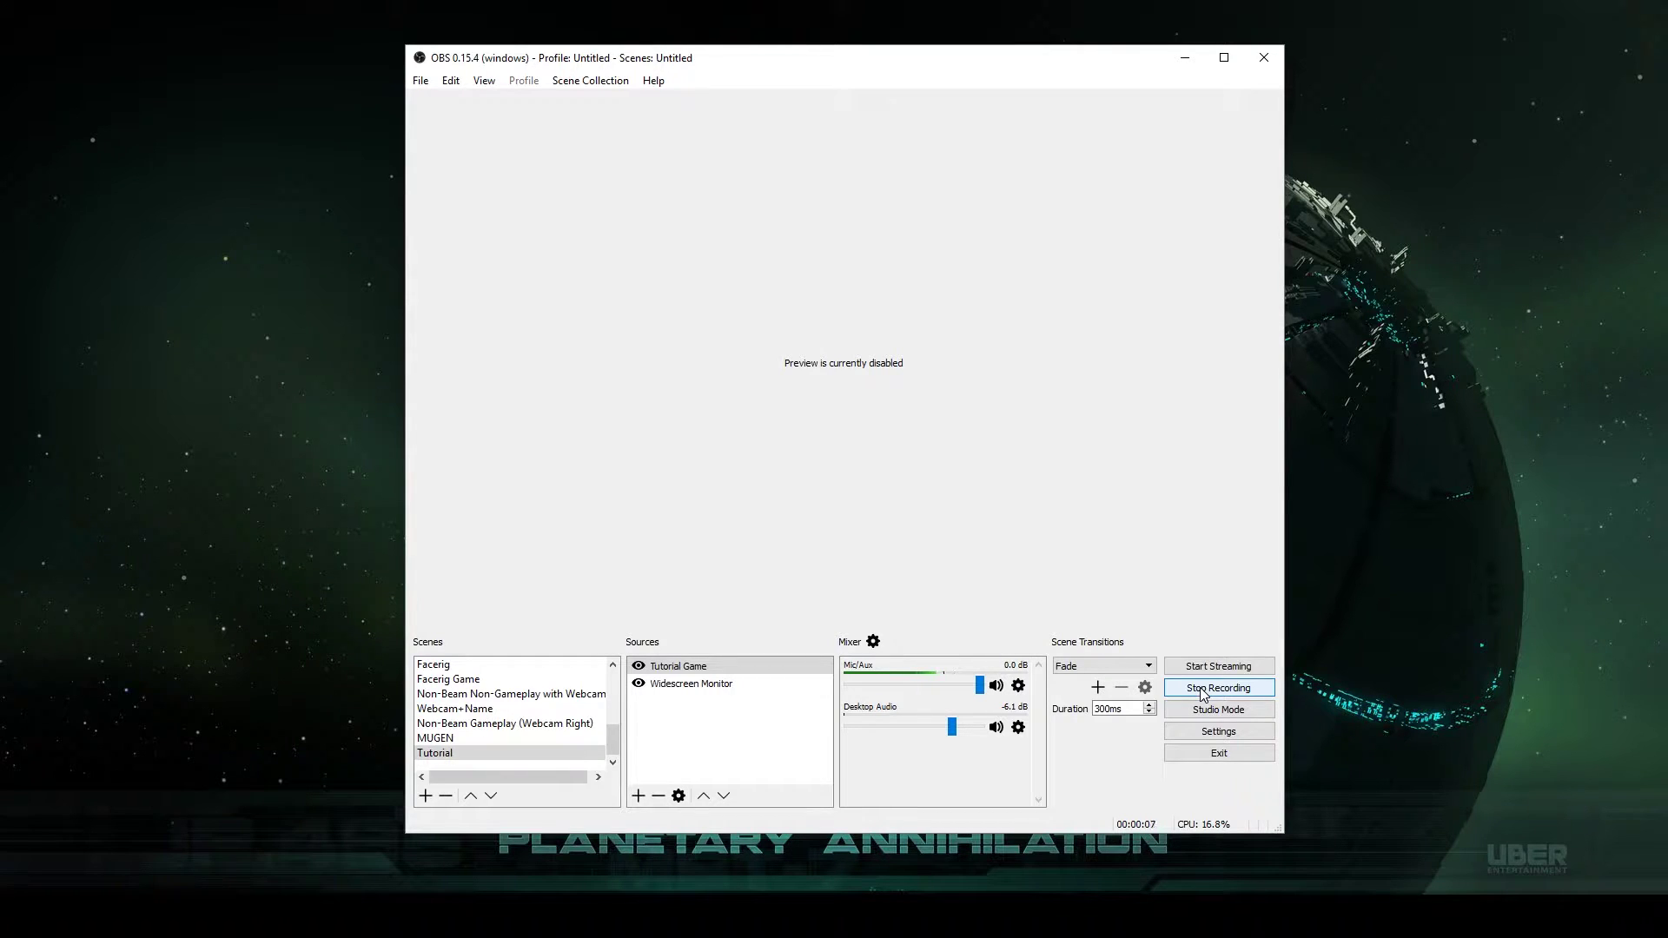
Step: Start adding a new scene but cancel it, then select the Tutorial scene
left_click(426, 798)
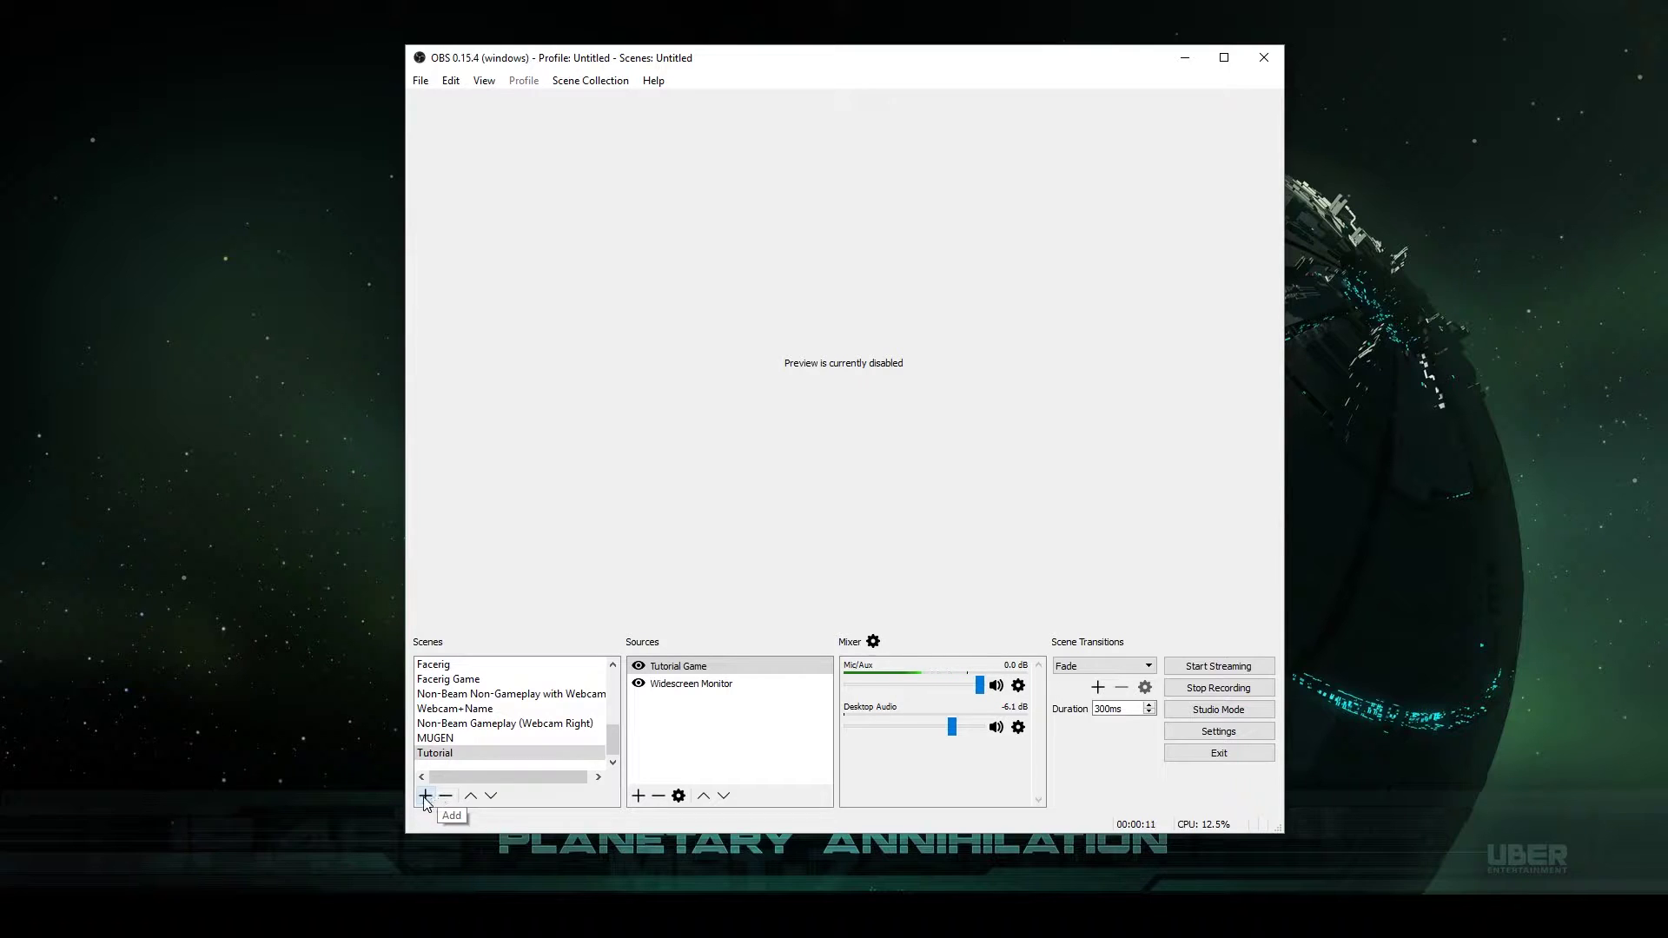
left_click(425, 798)
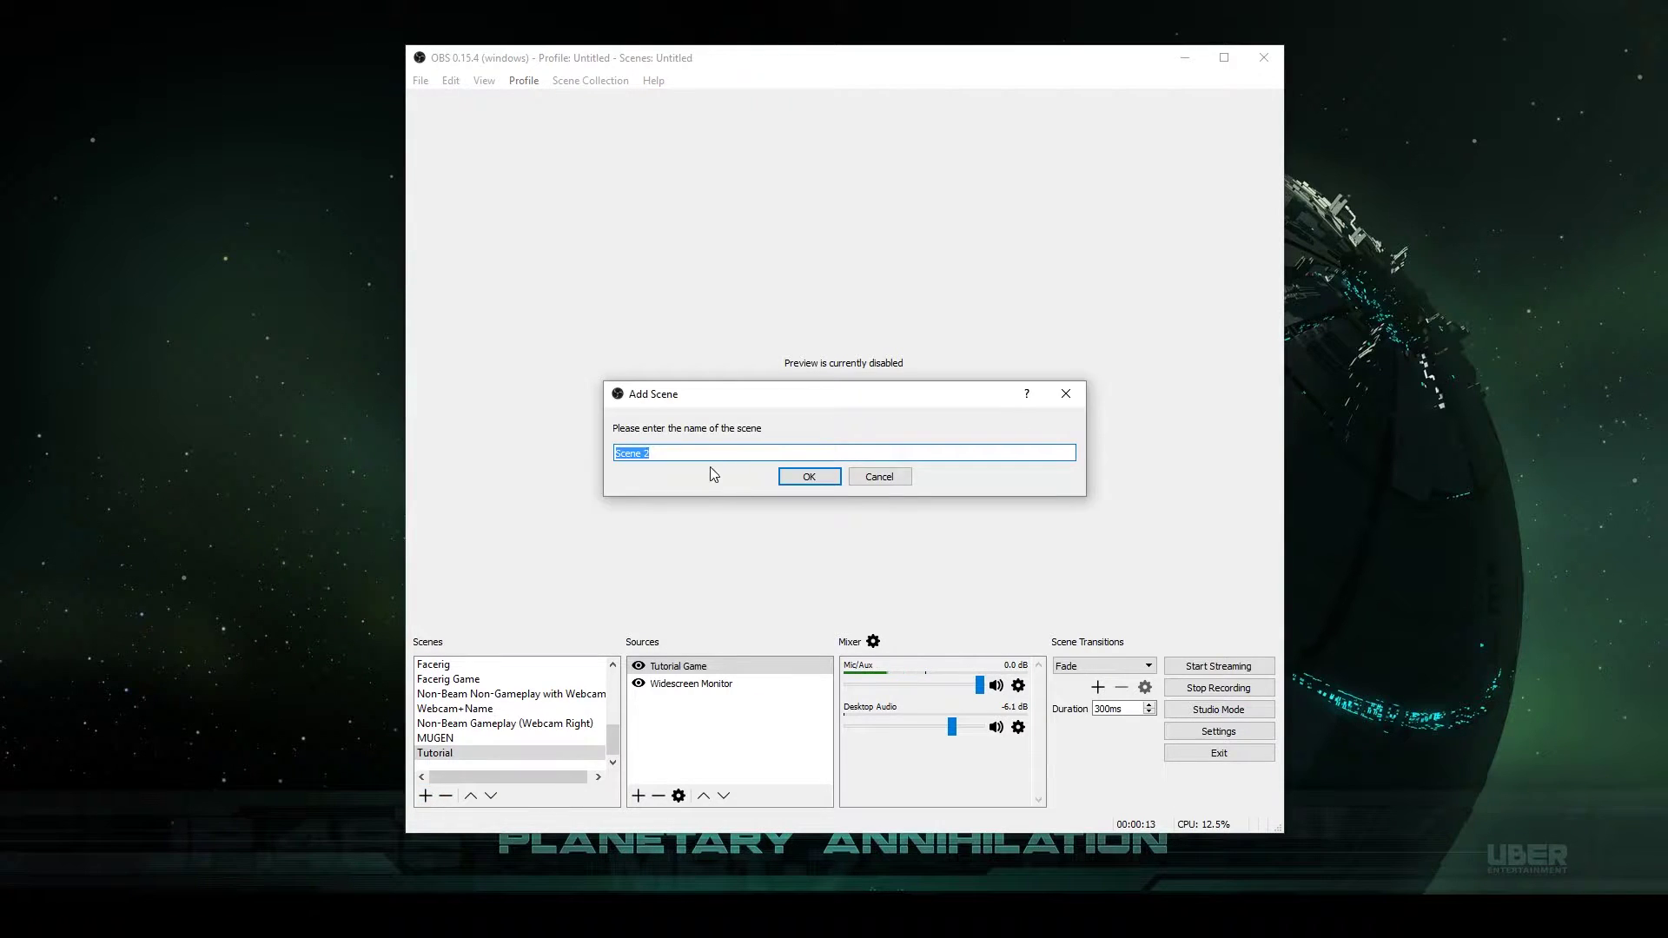
left_click(885, 477)
left_click(451, 756)
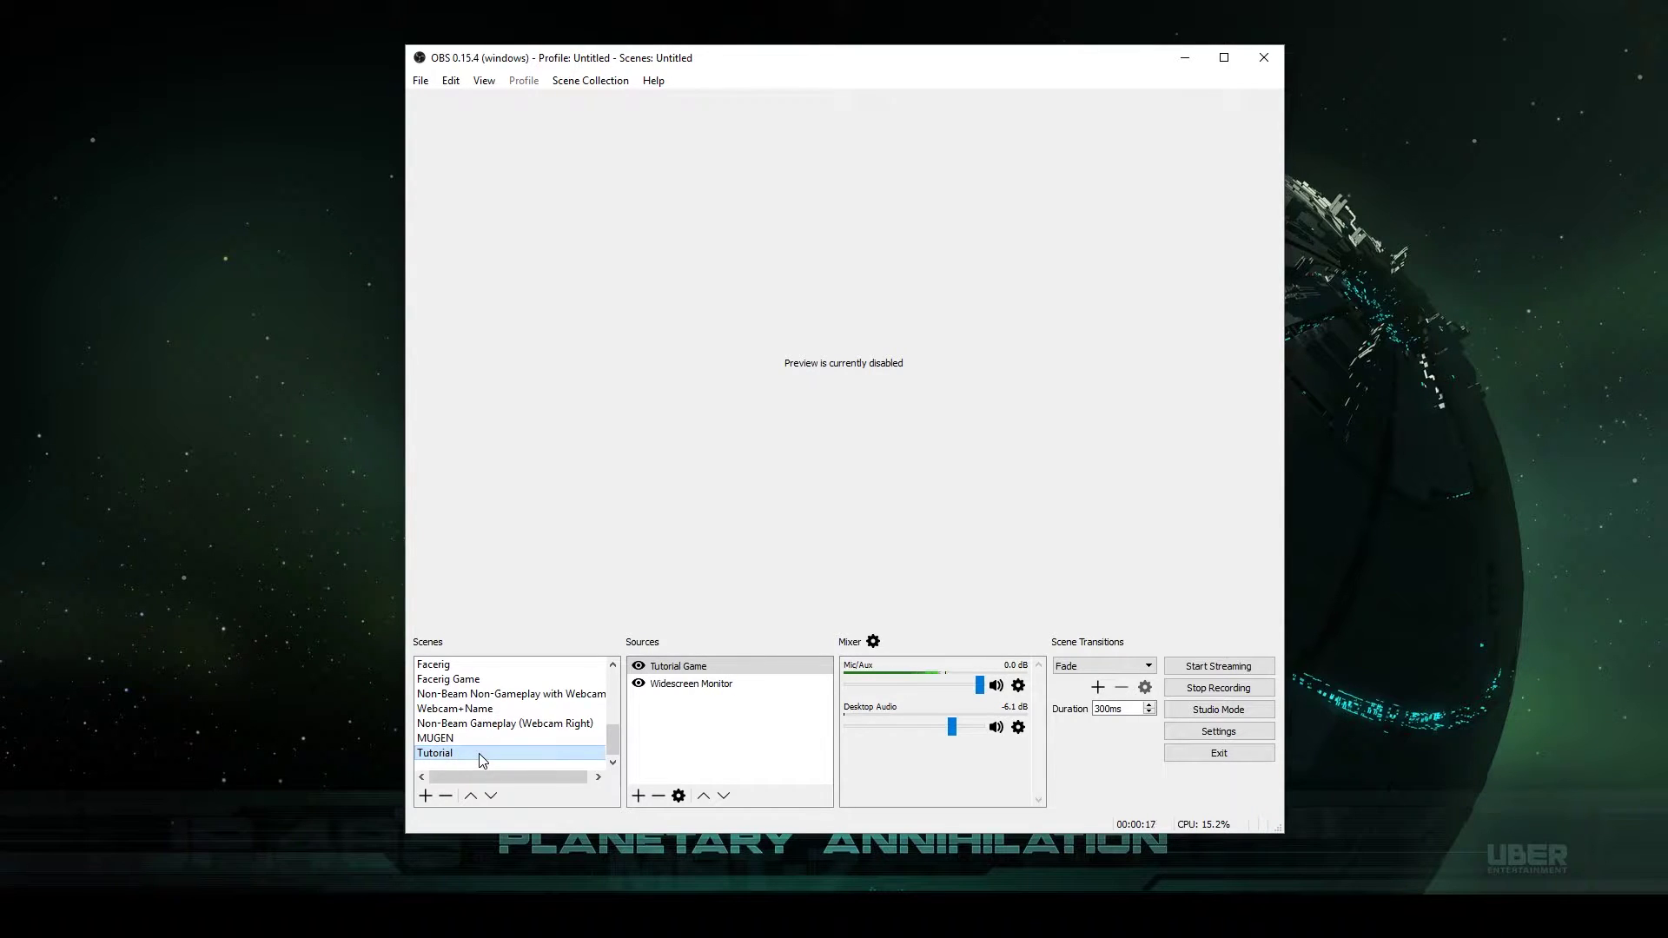
Step: Delete the Tutorial Game source after first declining, then select Widescreen Monitor
right_click(703, 668)
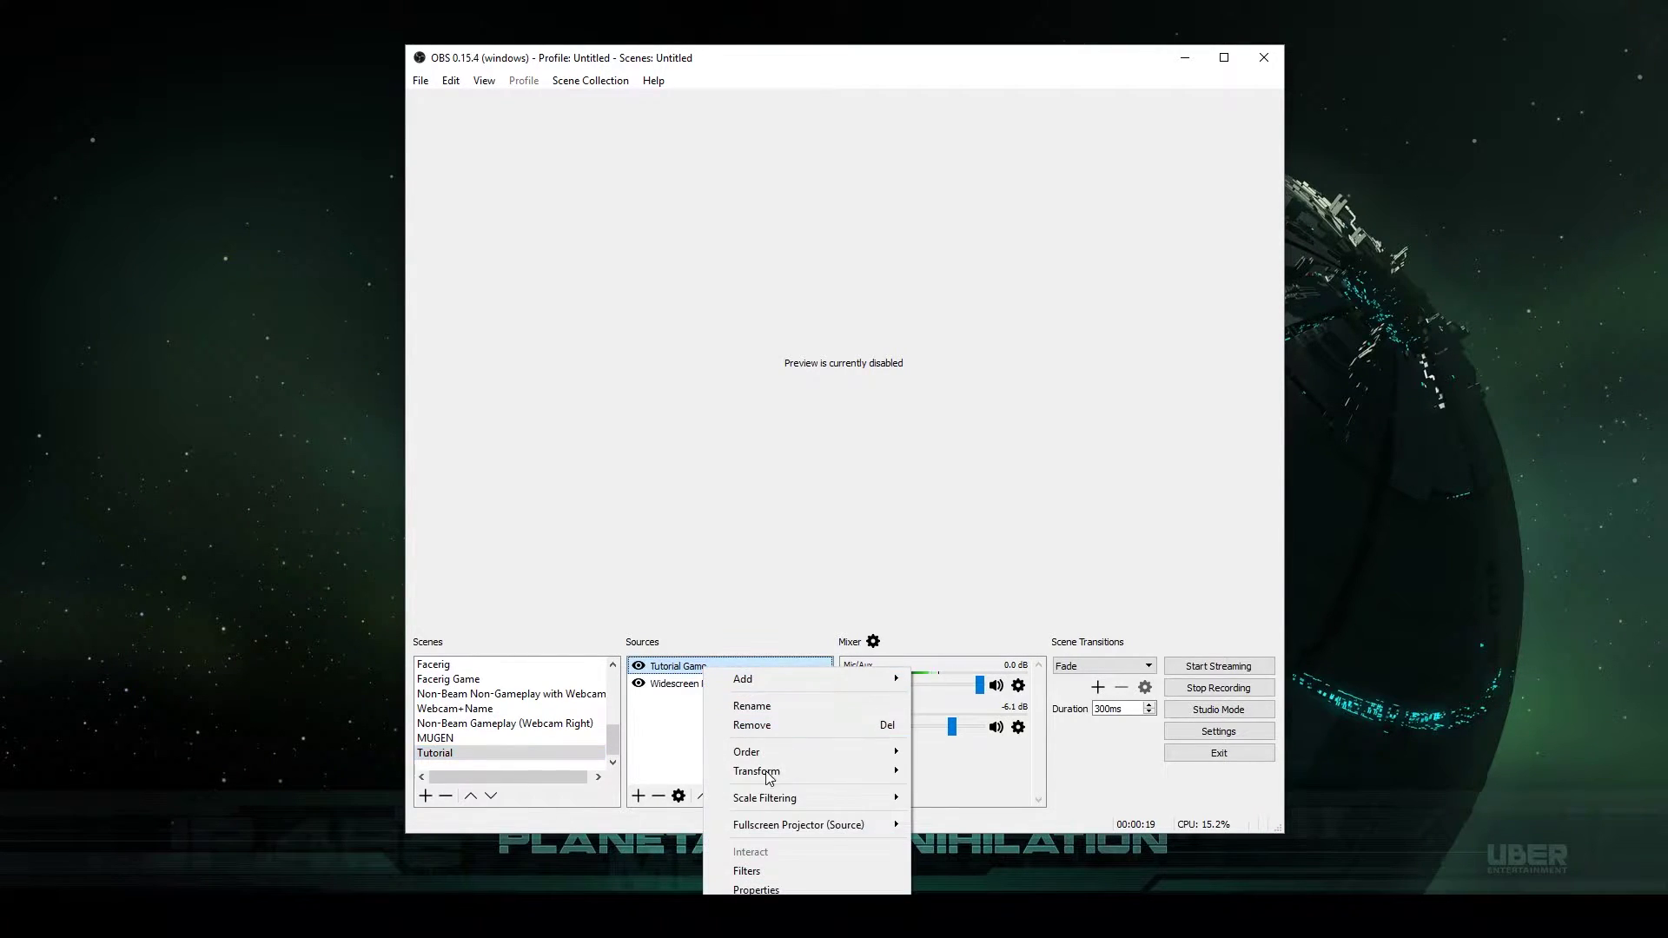
left_click(746, 726)
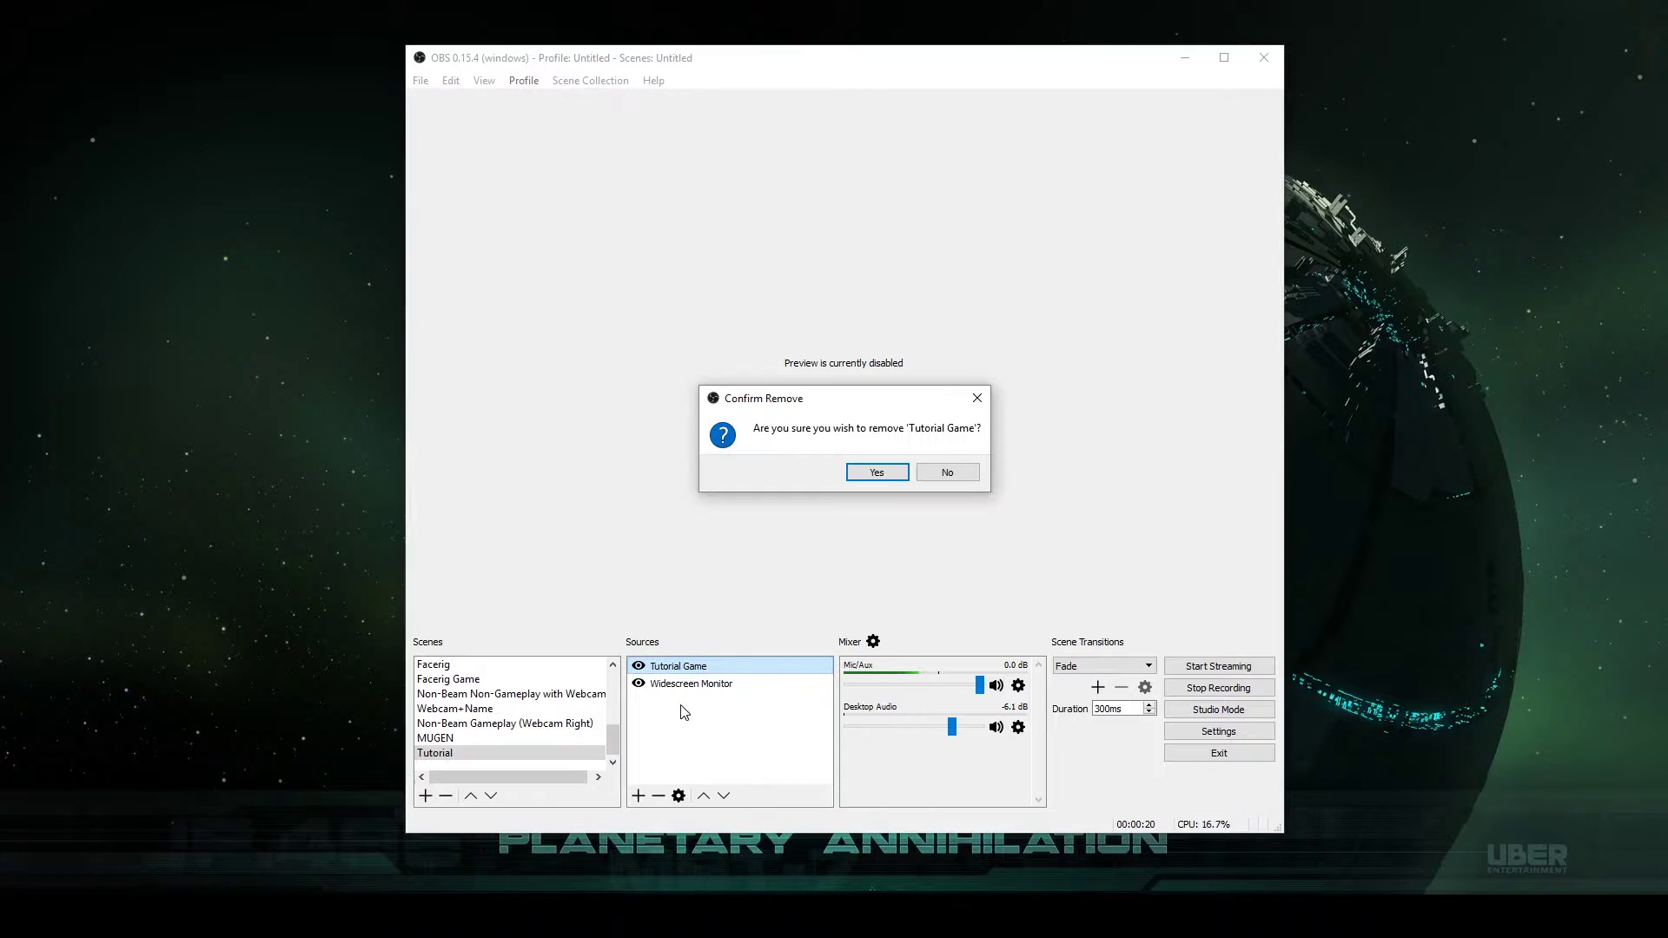
left_click(946, 474)
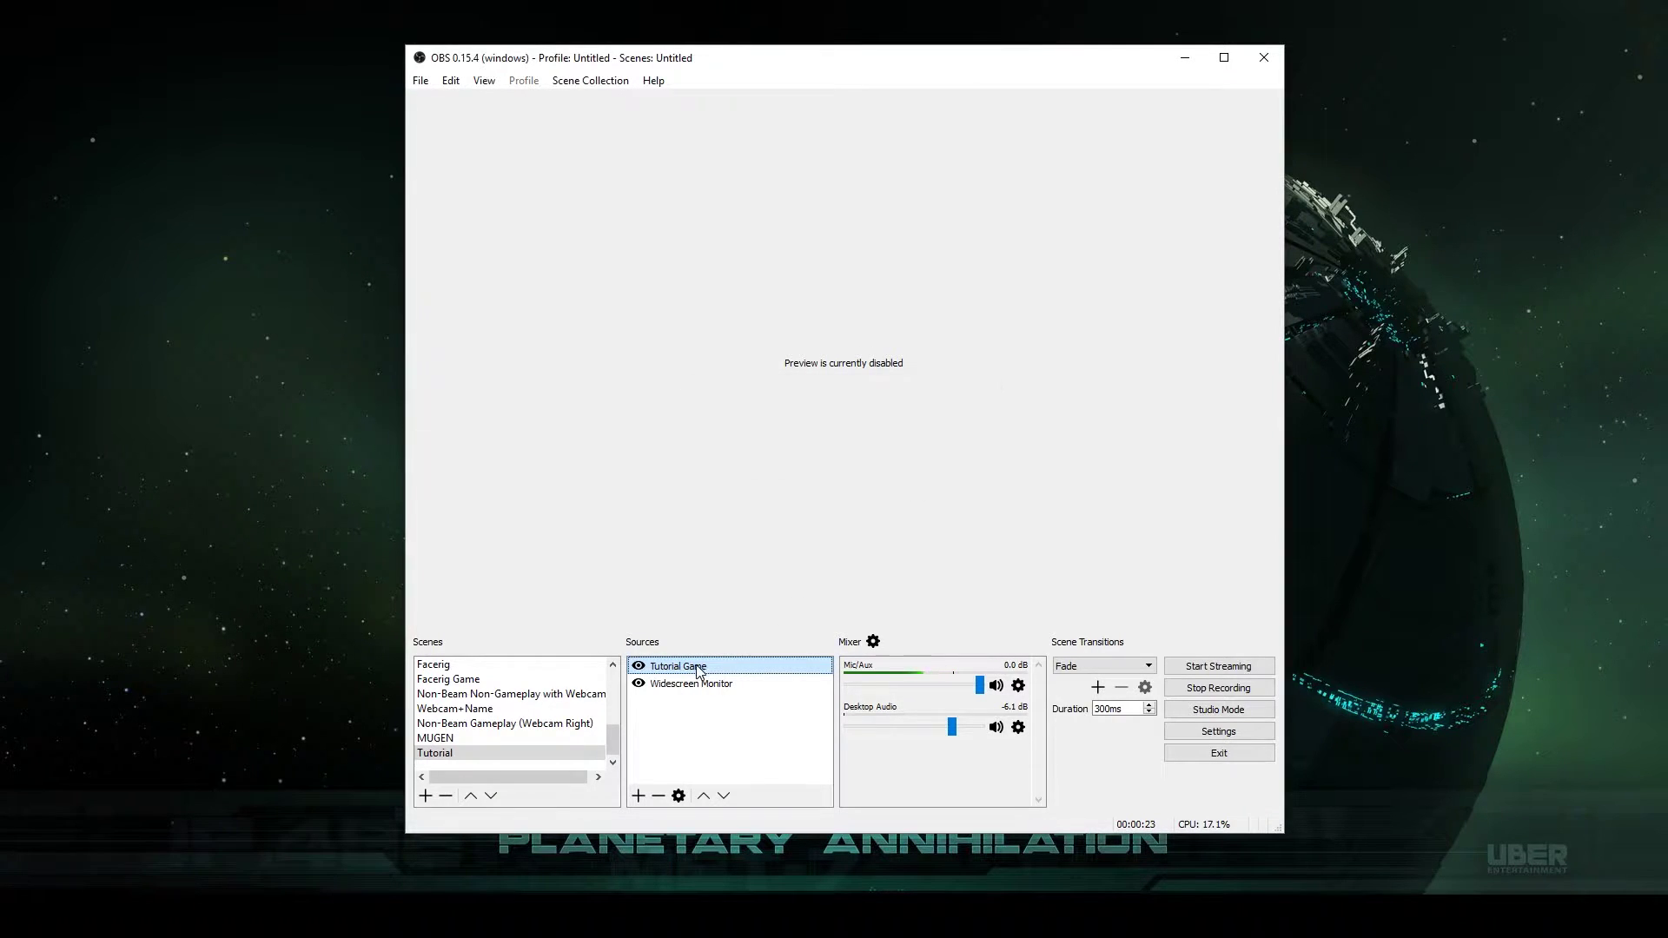
right_click(680, 664)
left_click(735, 720)
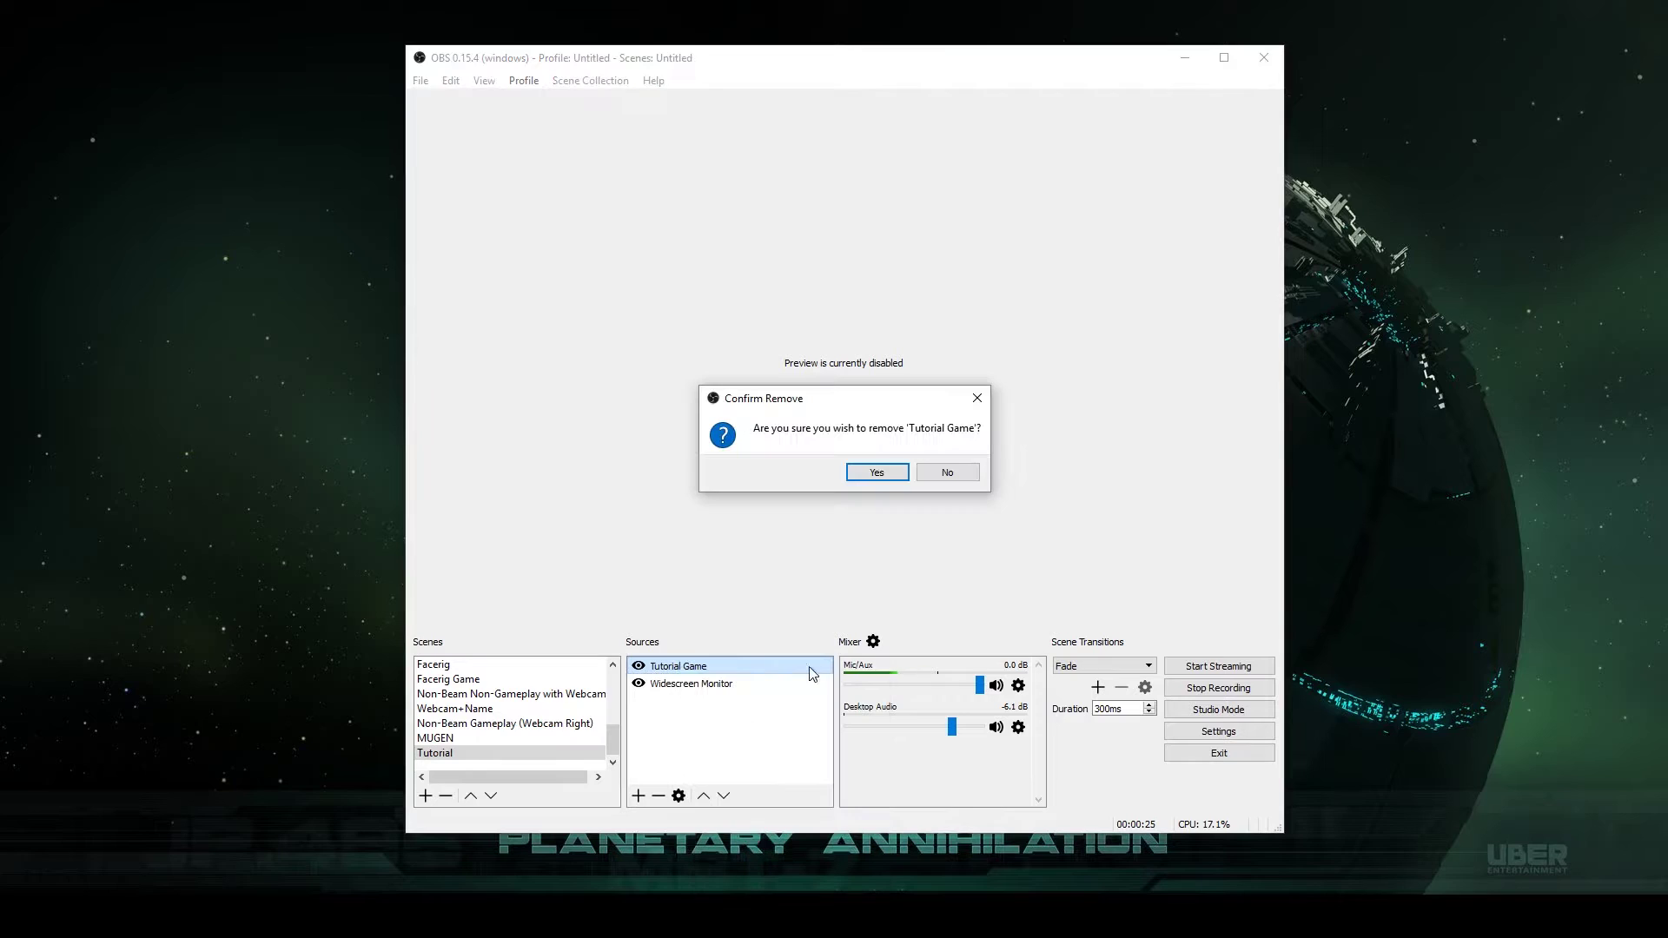
left_click(875, 472)
left_click(688, 675)
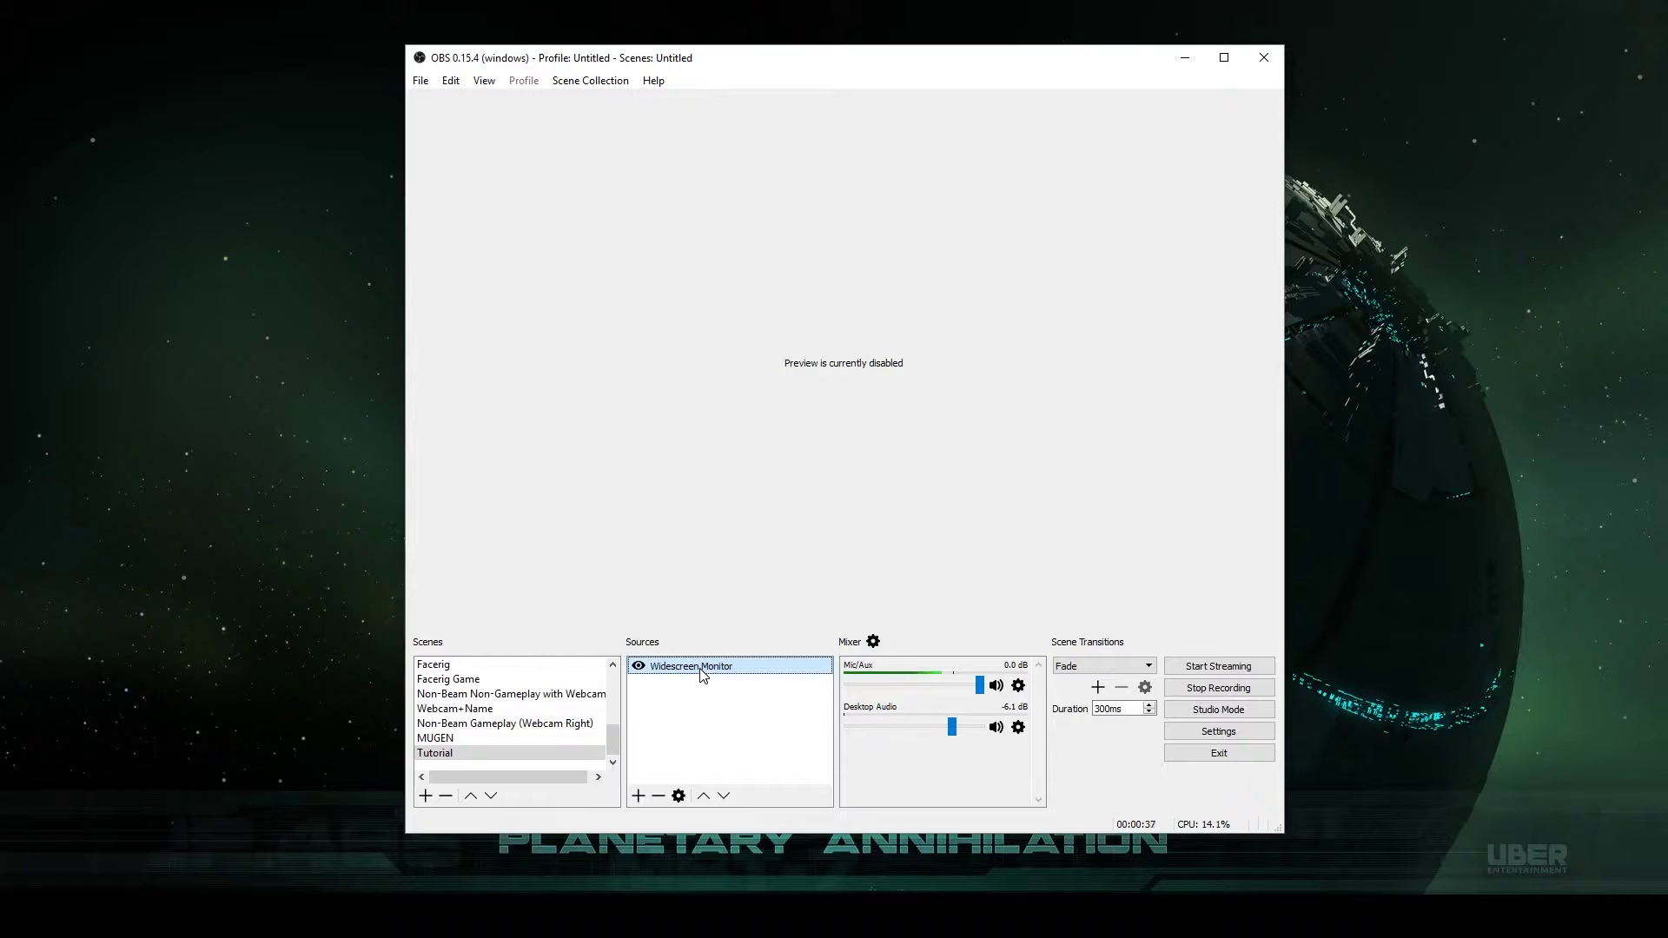
left_click(639, 797)
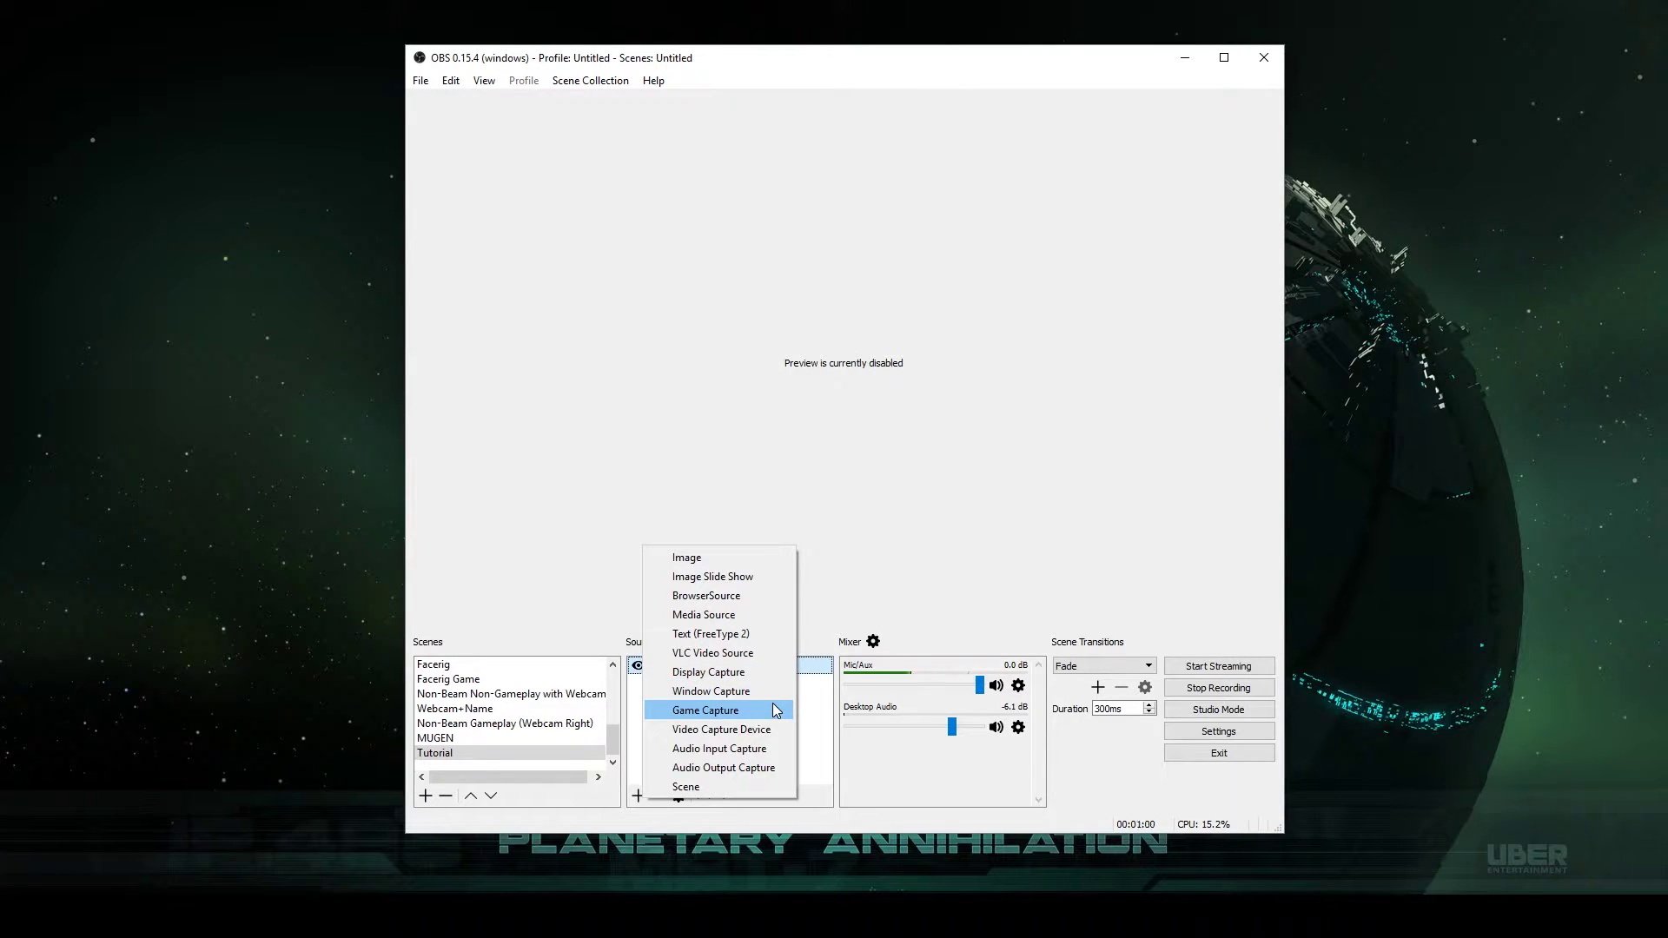
left_click(819, 702)
left_click(819, 702)
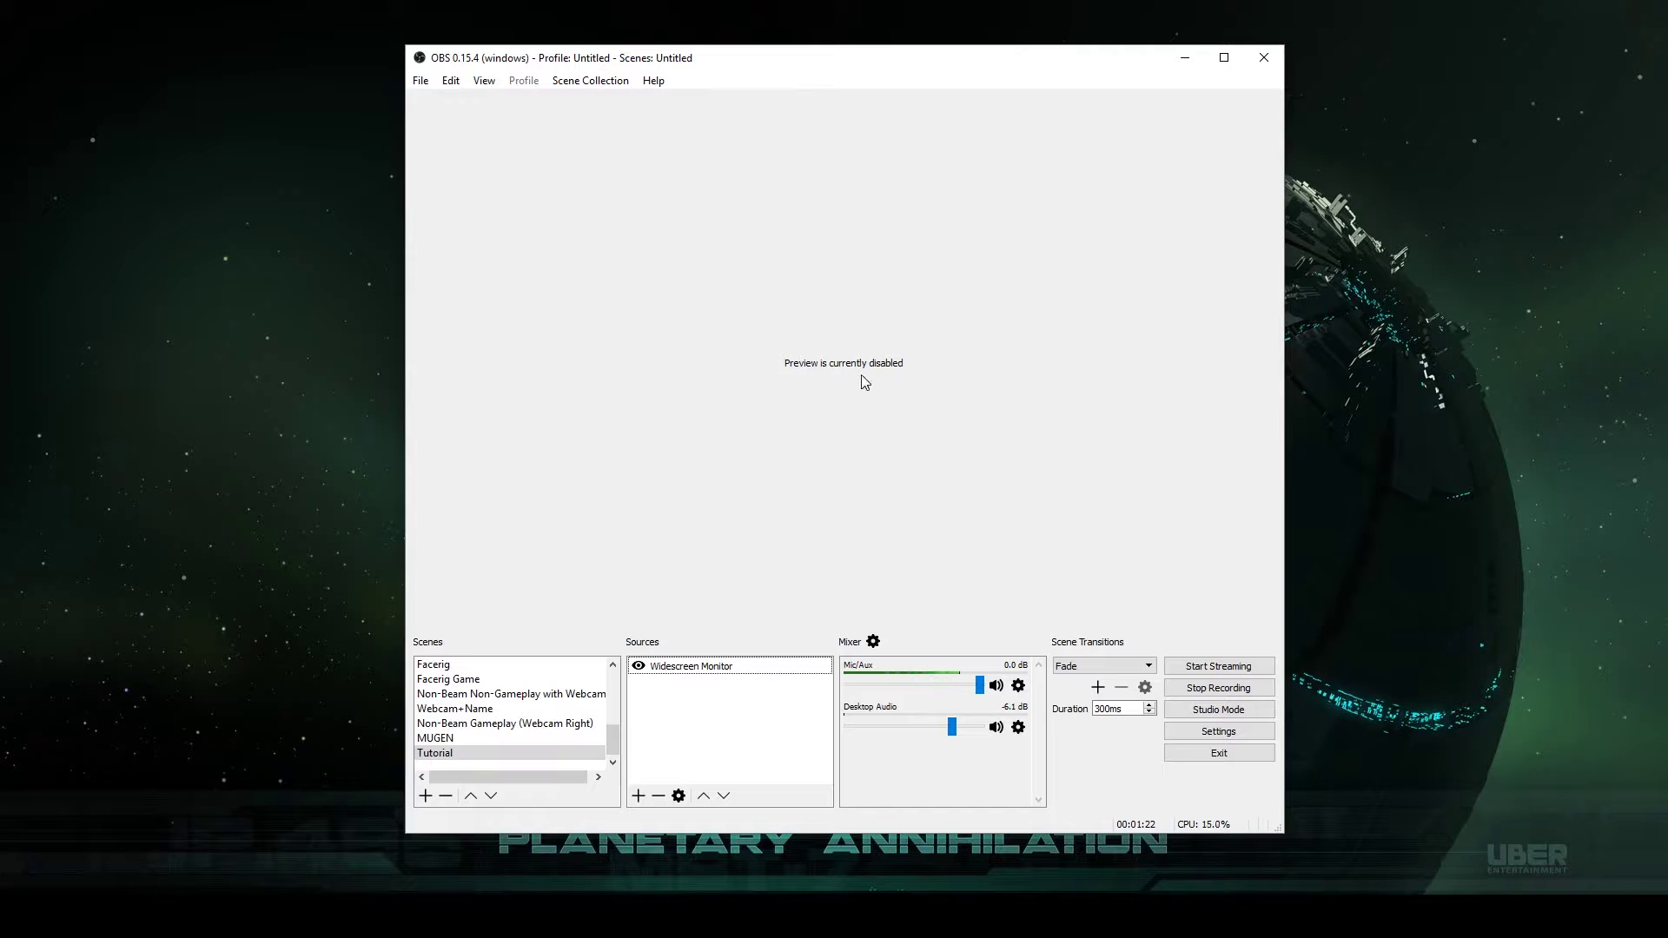
Step: Turn on Enable Preview from the preview area's context menu
right_click(804, 399)
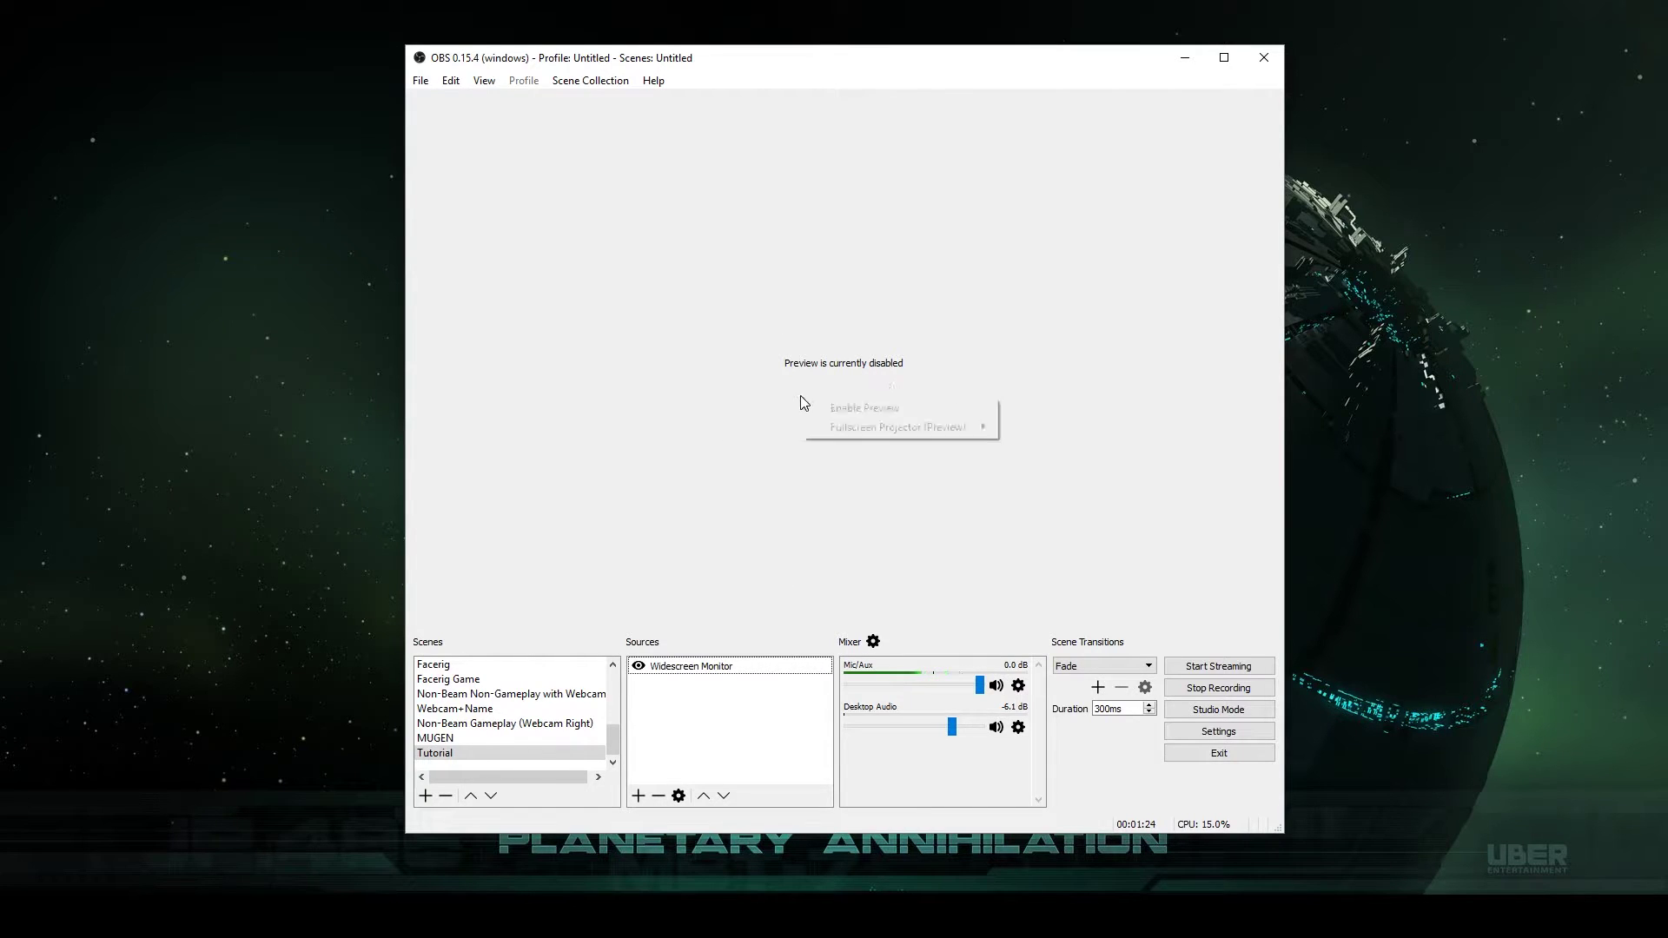
left_click(844, 407)
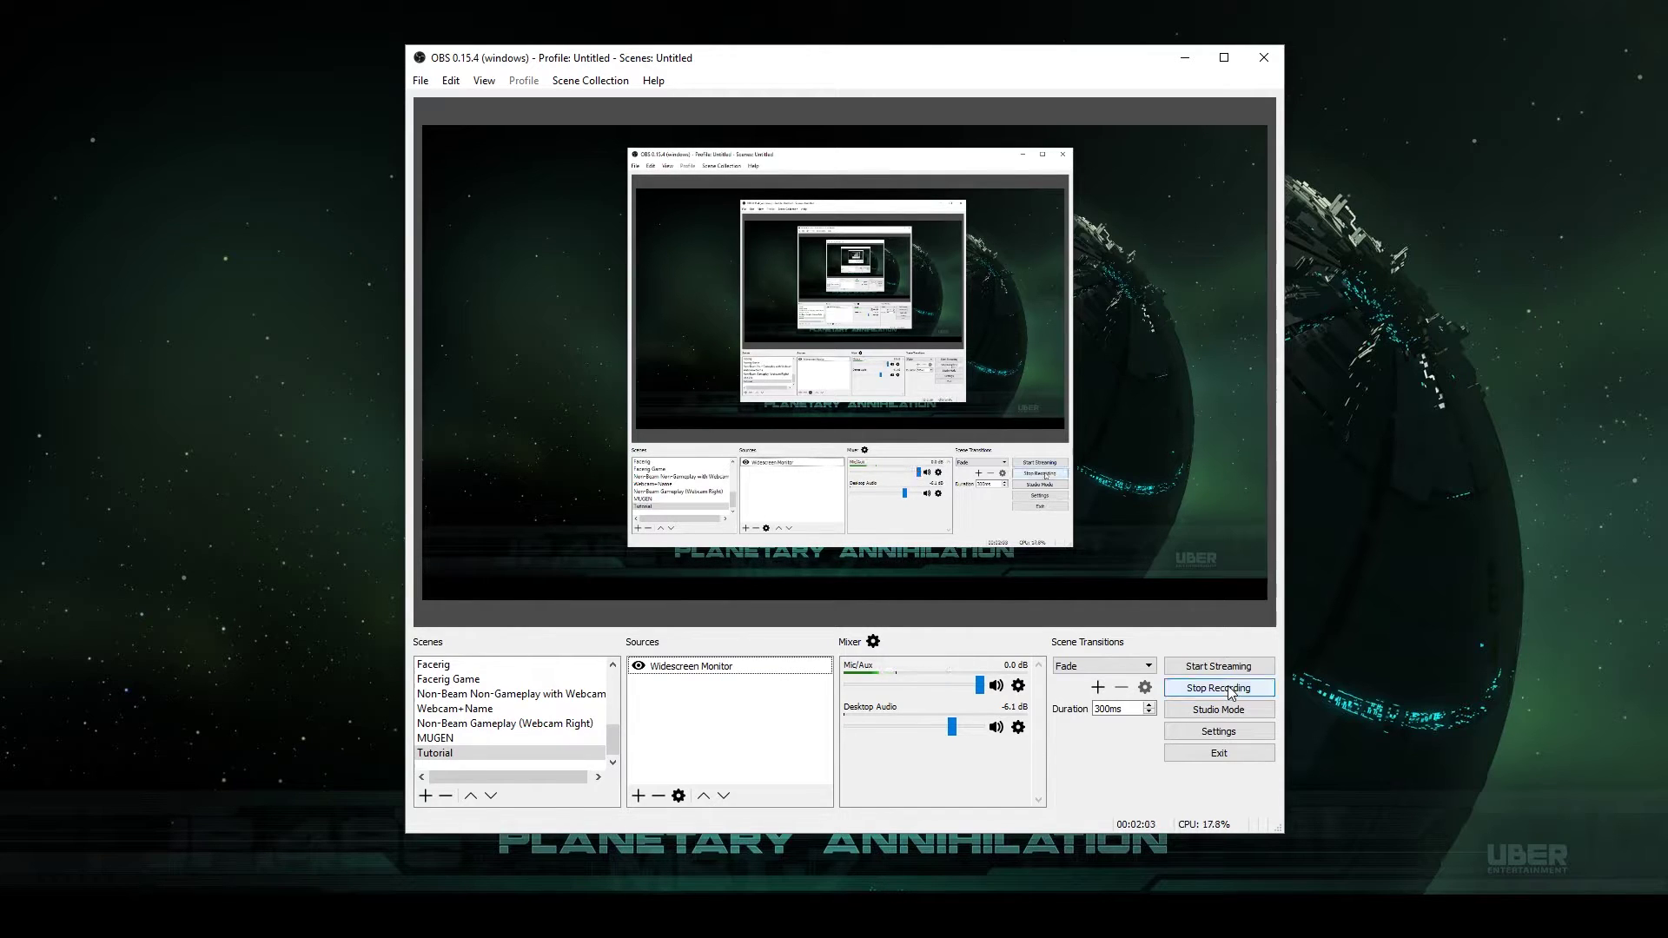
Step: Add a Window Capture source to the Tutorial scene, keeping the default name Window Capture 2
right_click(693, 702)
mouse_move(728, 720)
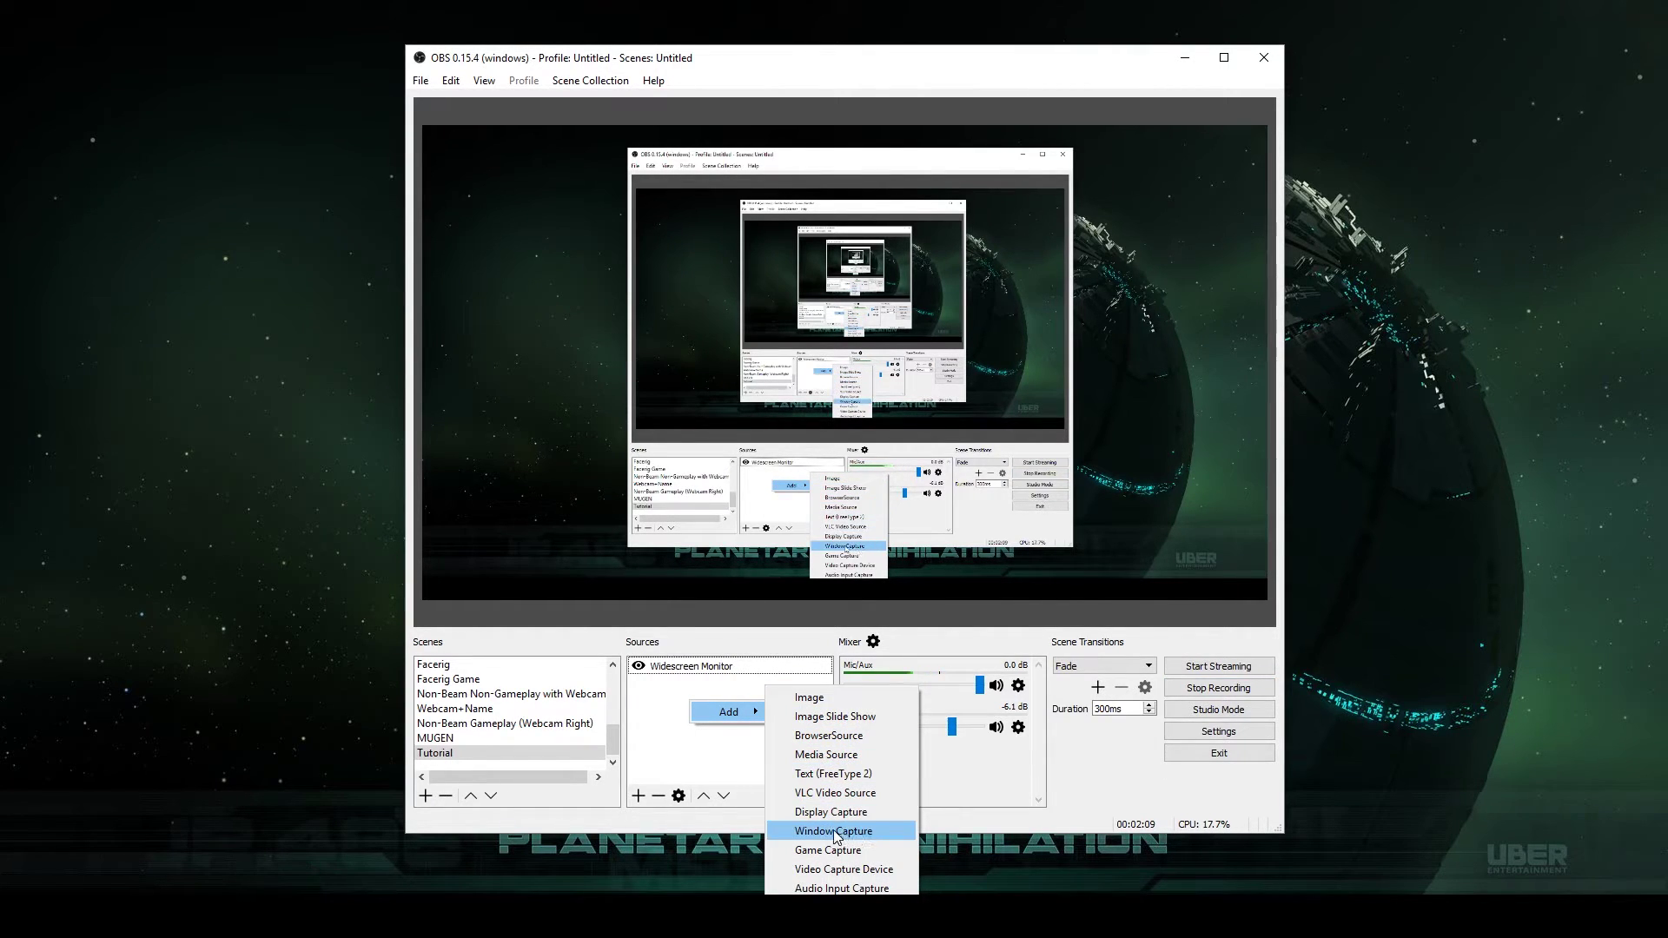
left_click(750, 765)
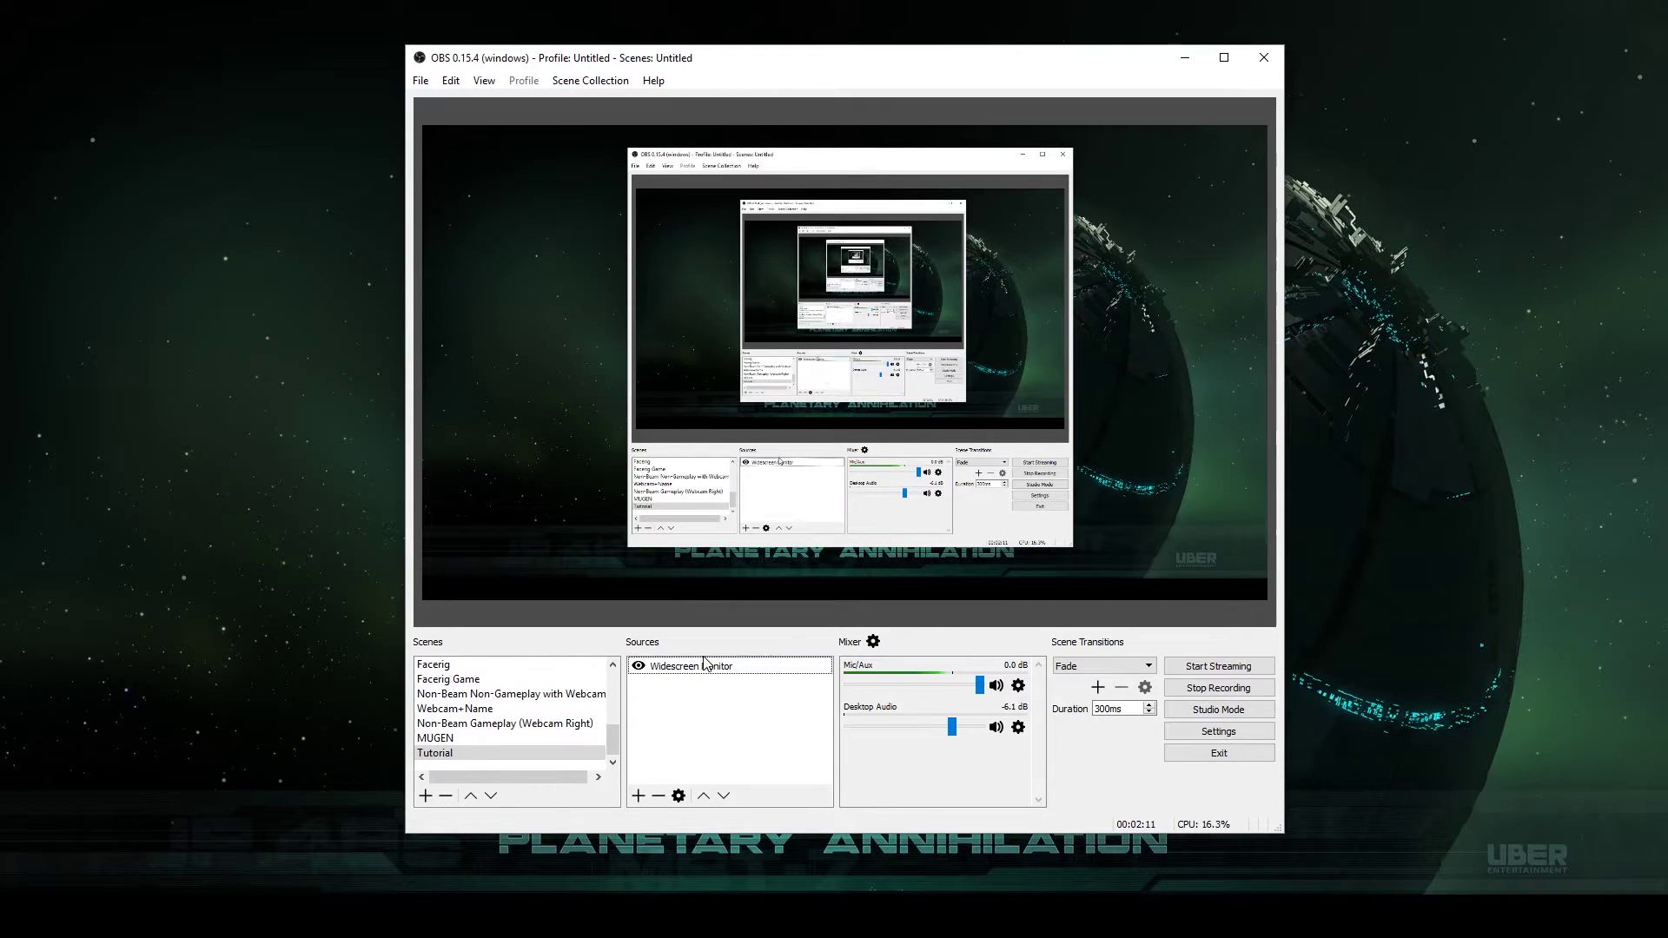
right_click(704, 710)
mouse_move(740, 715)
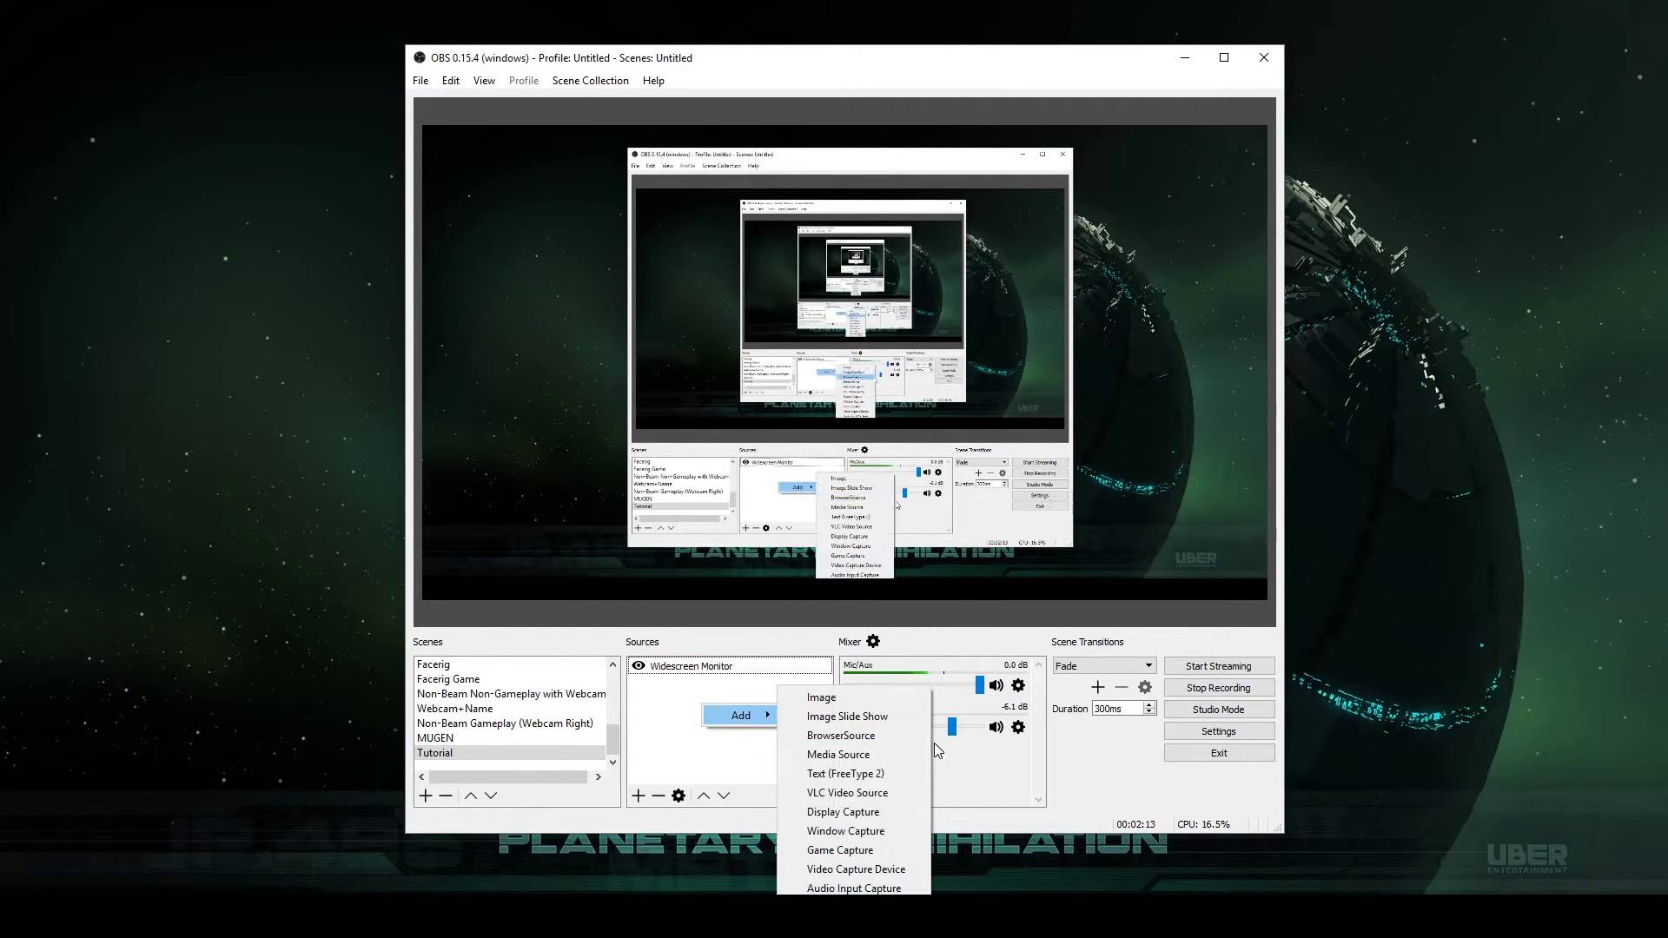
left_click(904, 830)
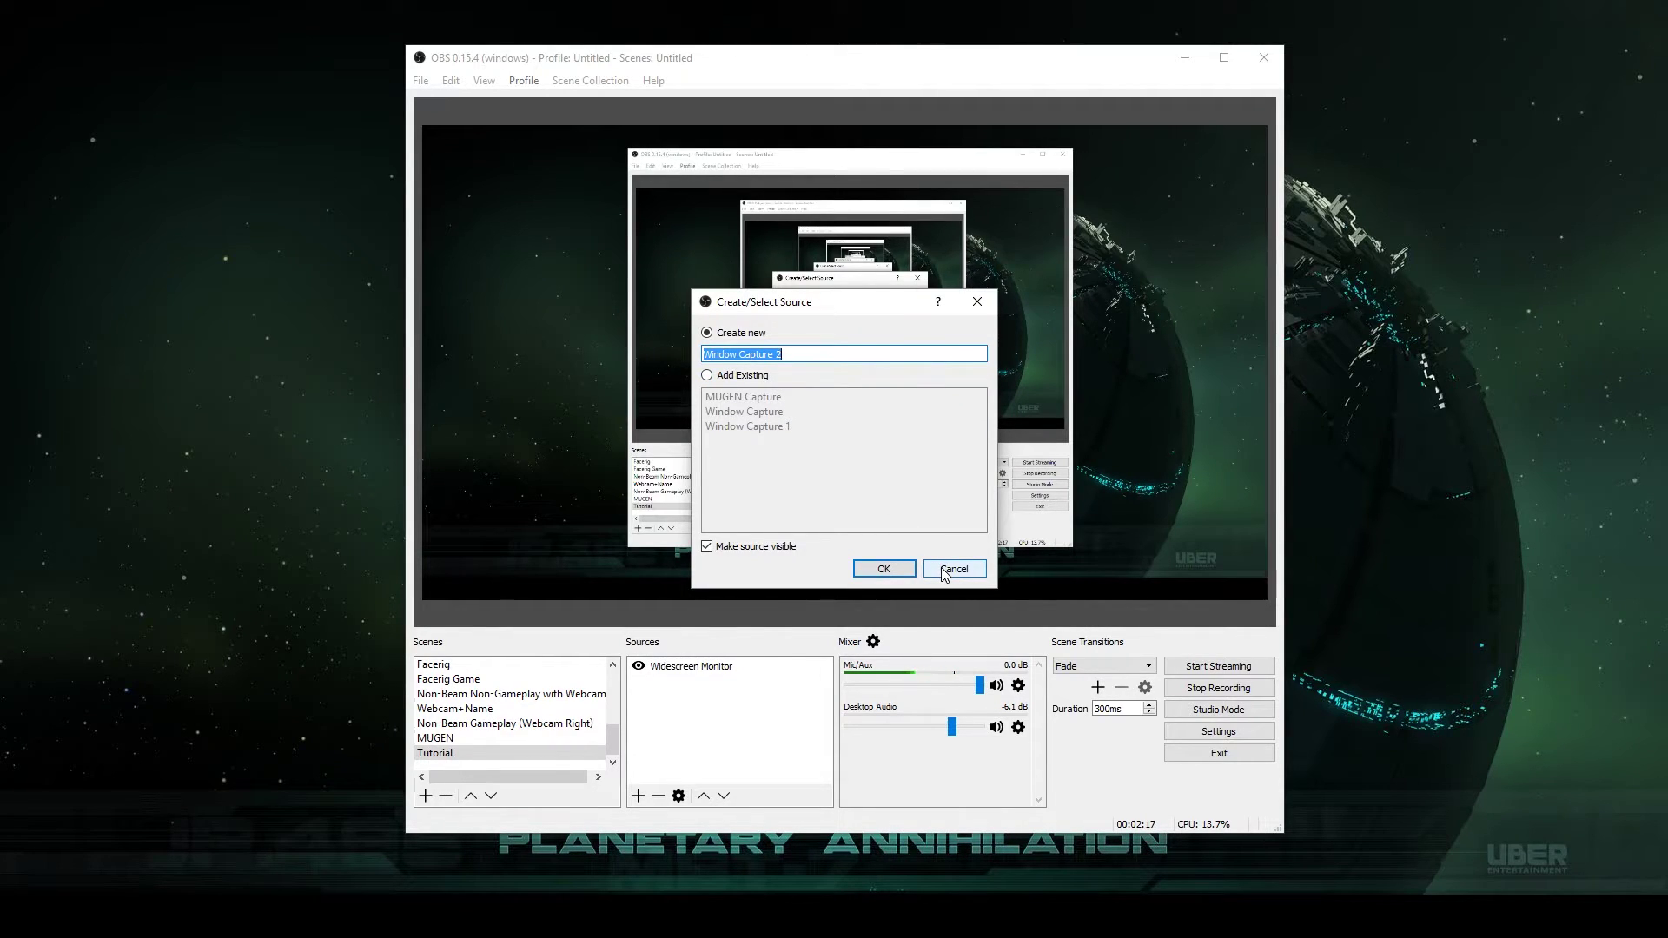
left_click(897, 571)
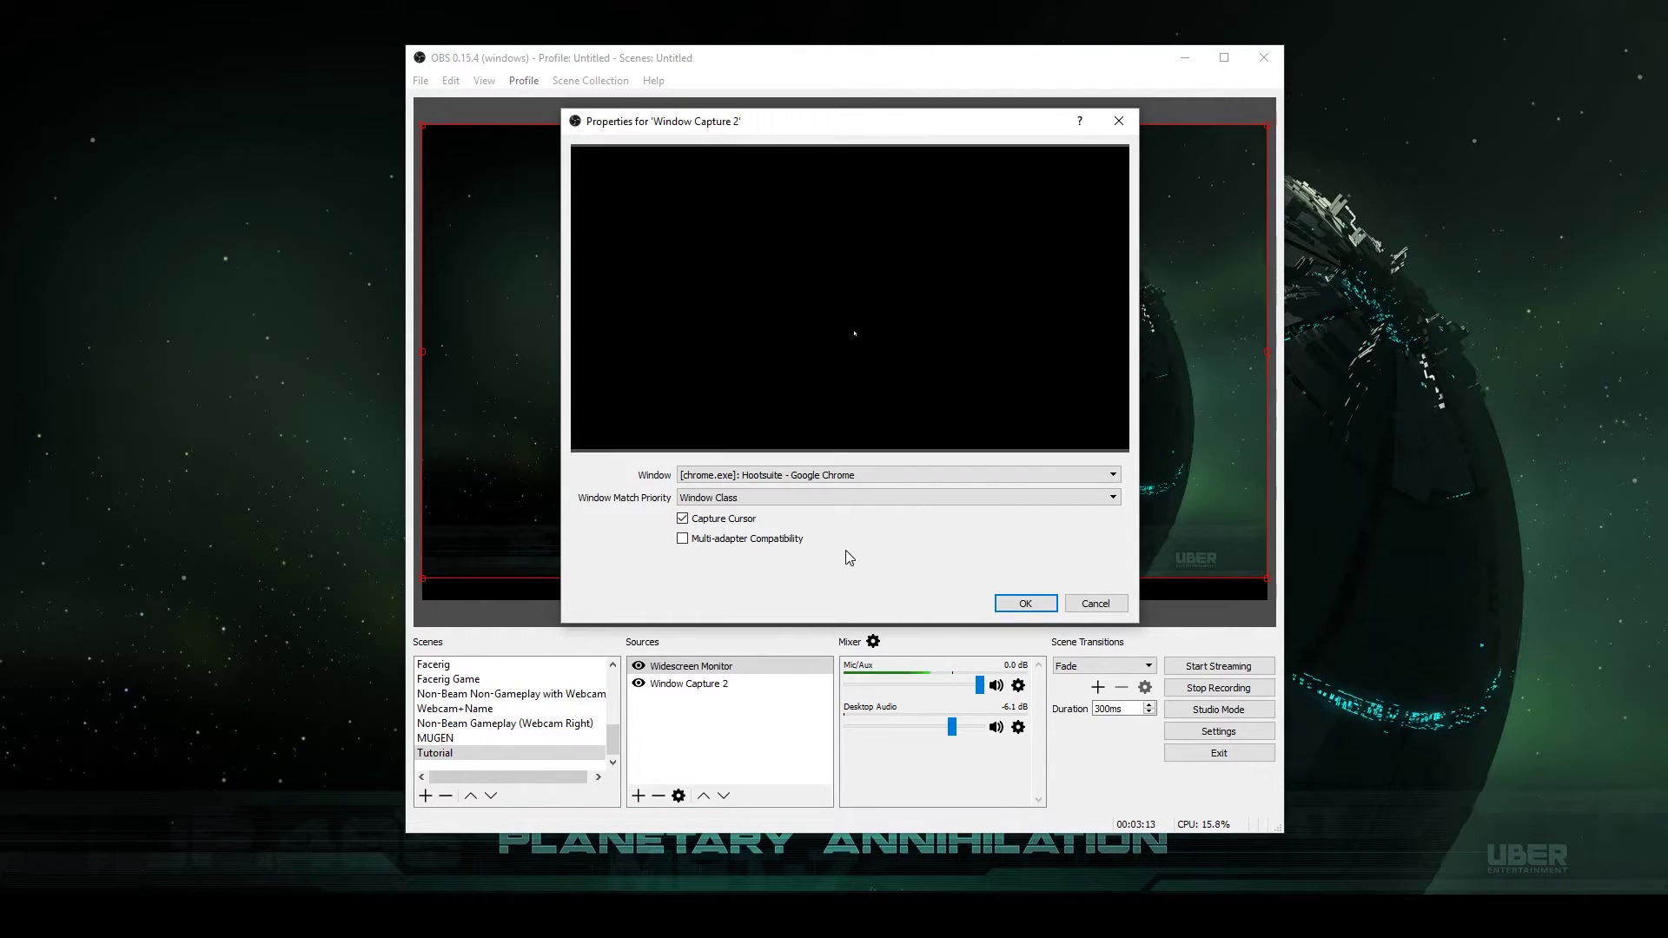
Step: Close the Window Capture 2 properties unchanged, then delete that source and confirm
left_click(1078, 603)
left_click(714, 686)
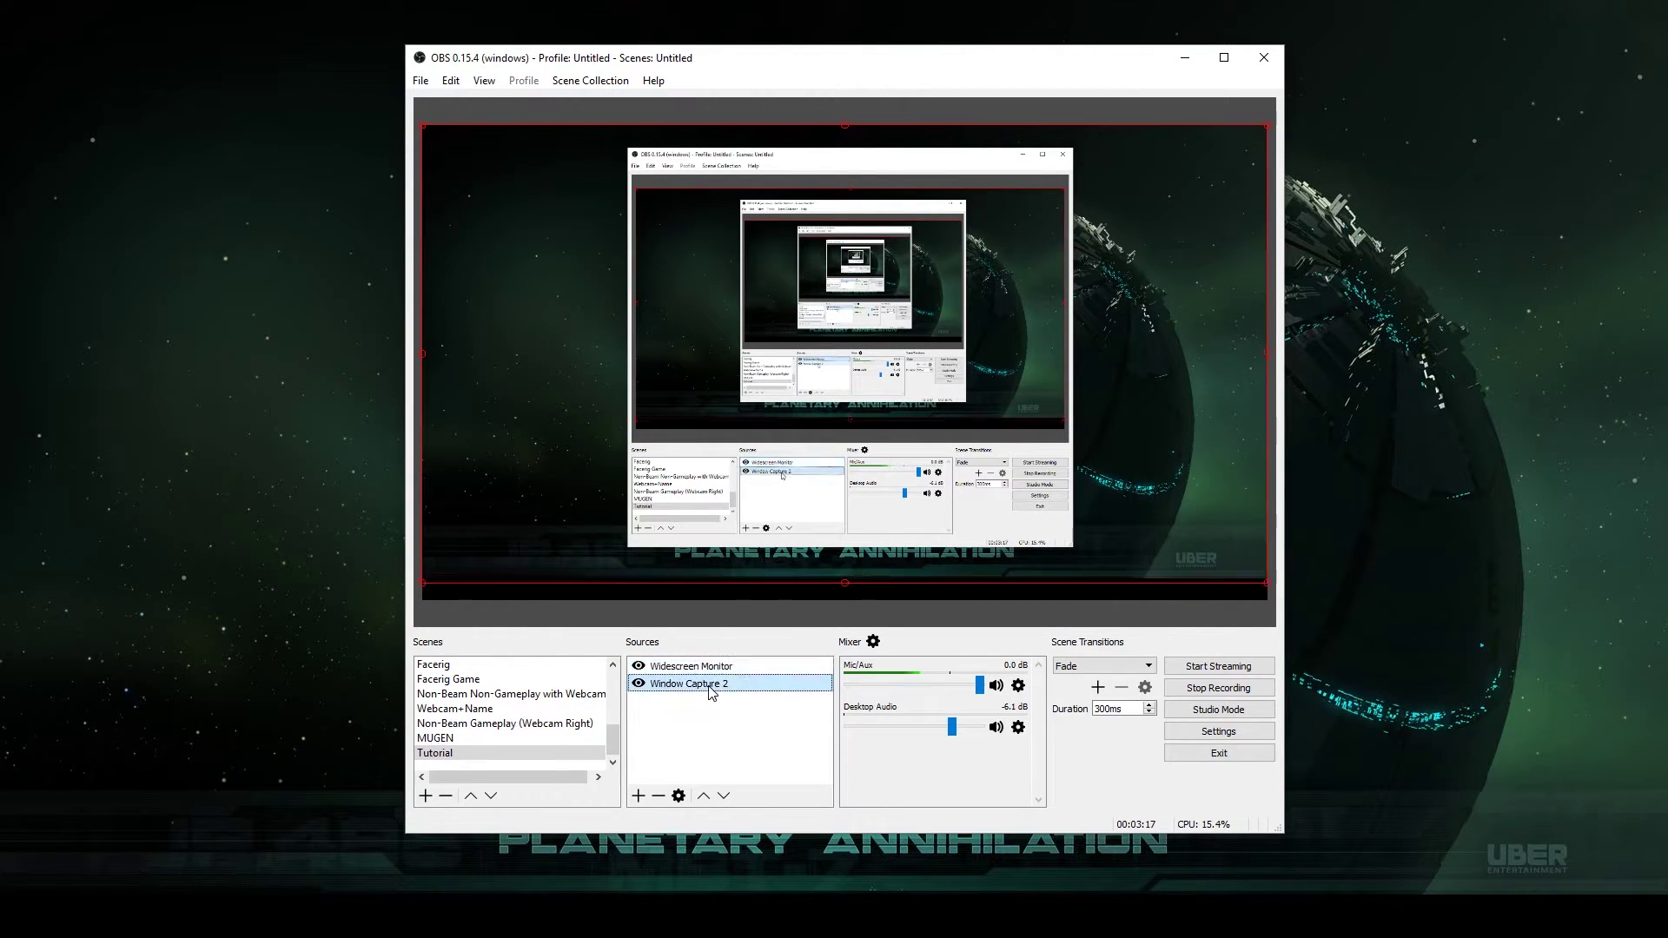
left_click(658, 796)
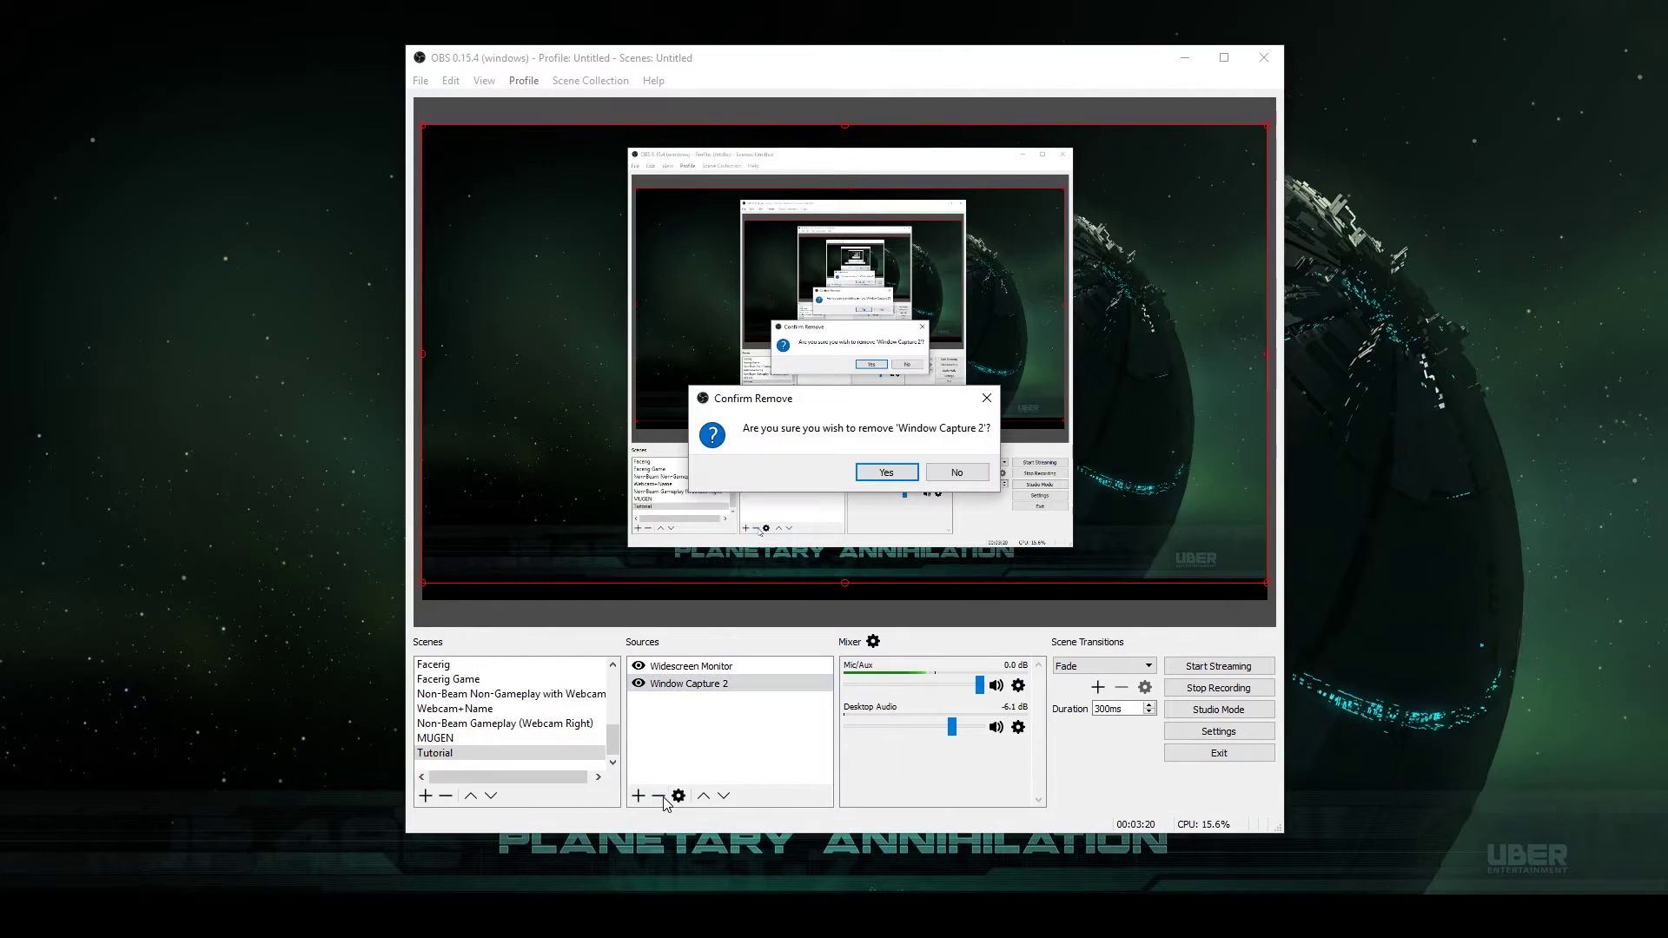
left_click(895, 472)
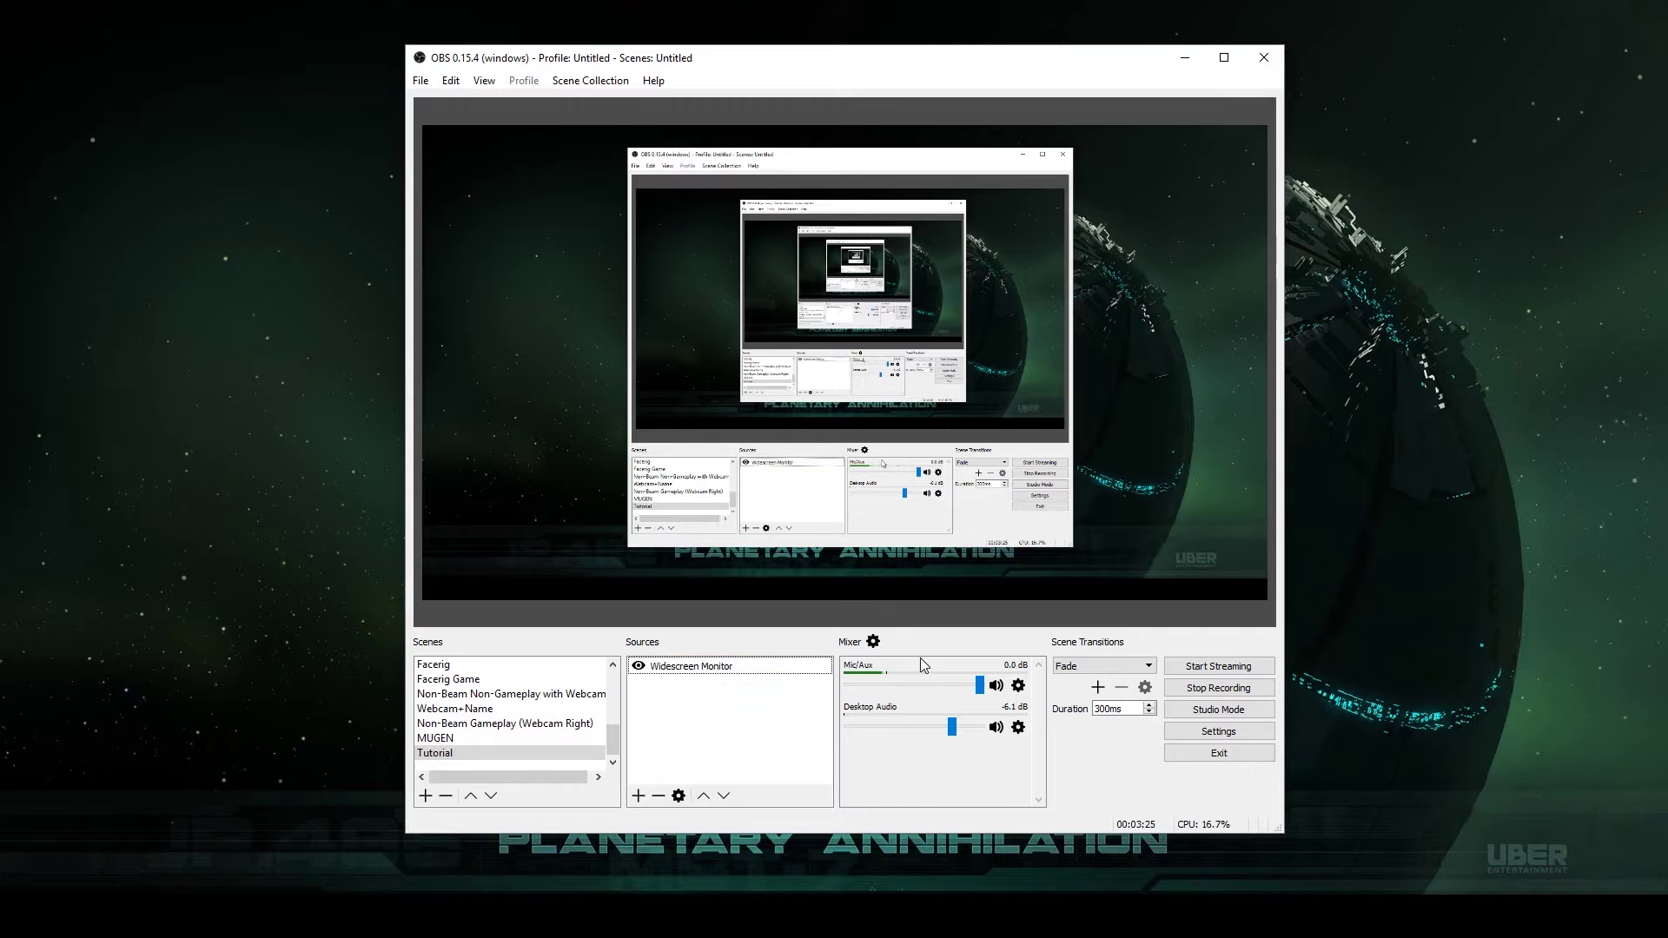
Step: Check the Mic/Aux options and Advanced Audio Properties, closing both without changes
left_click(1019, 687)
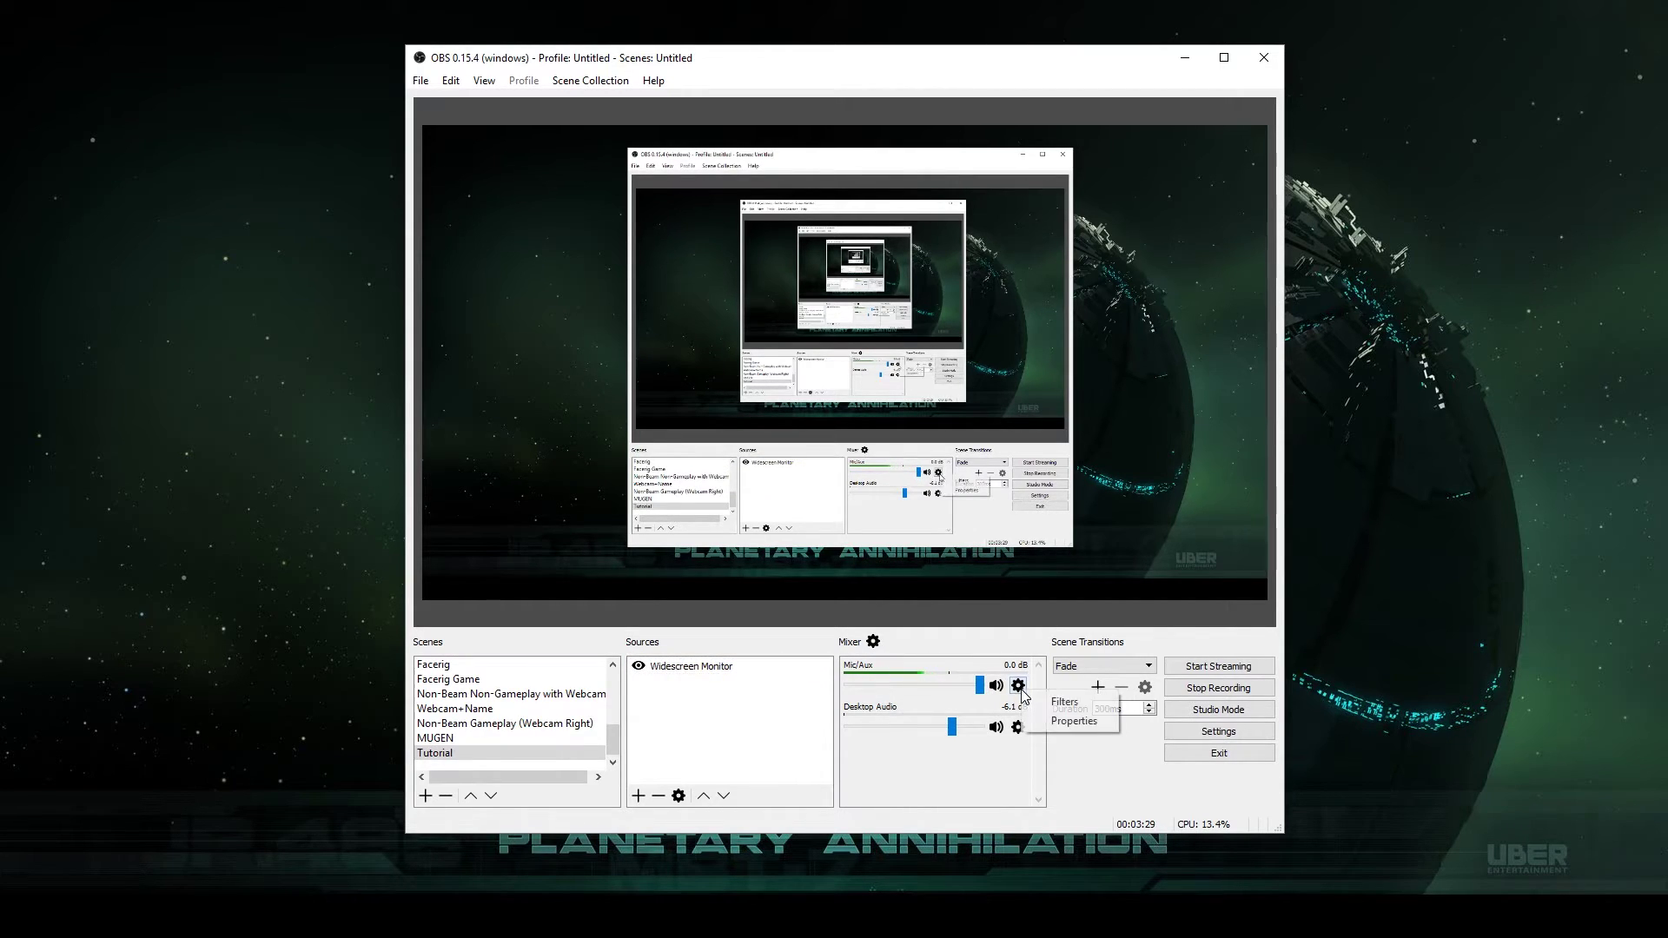
left_click(1068, 651)
left_click(873, 641)
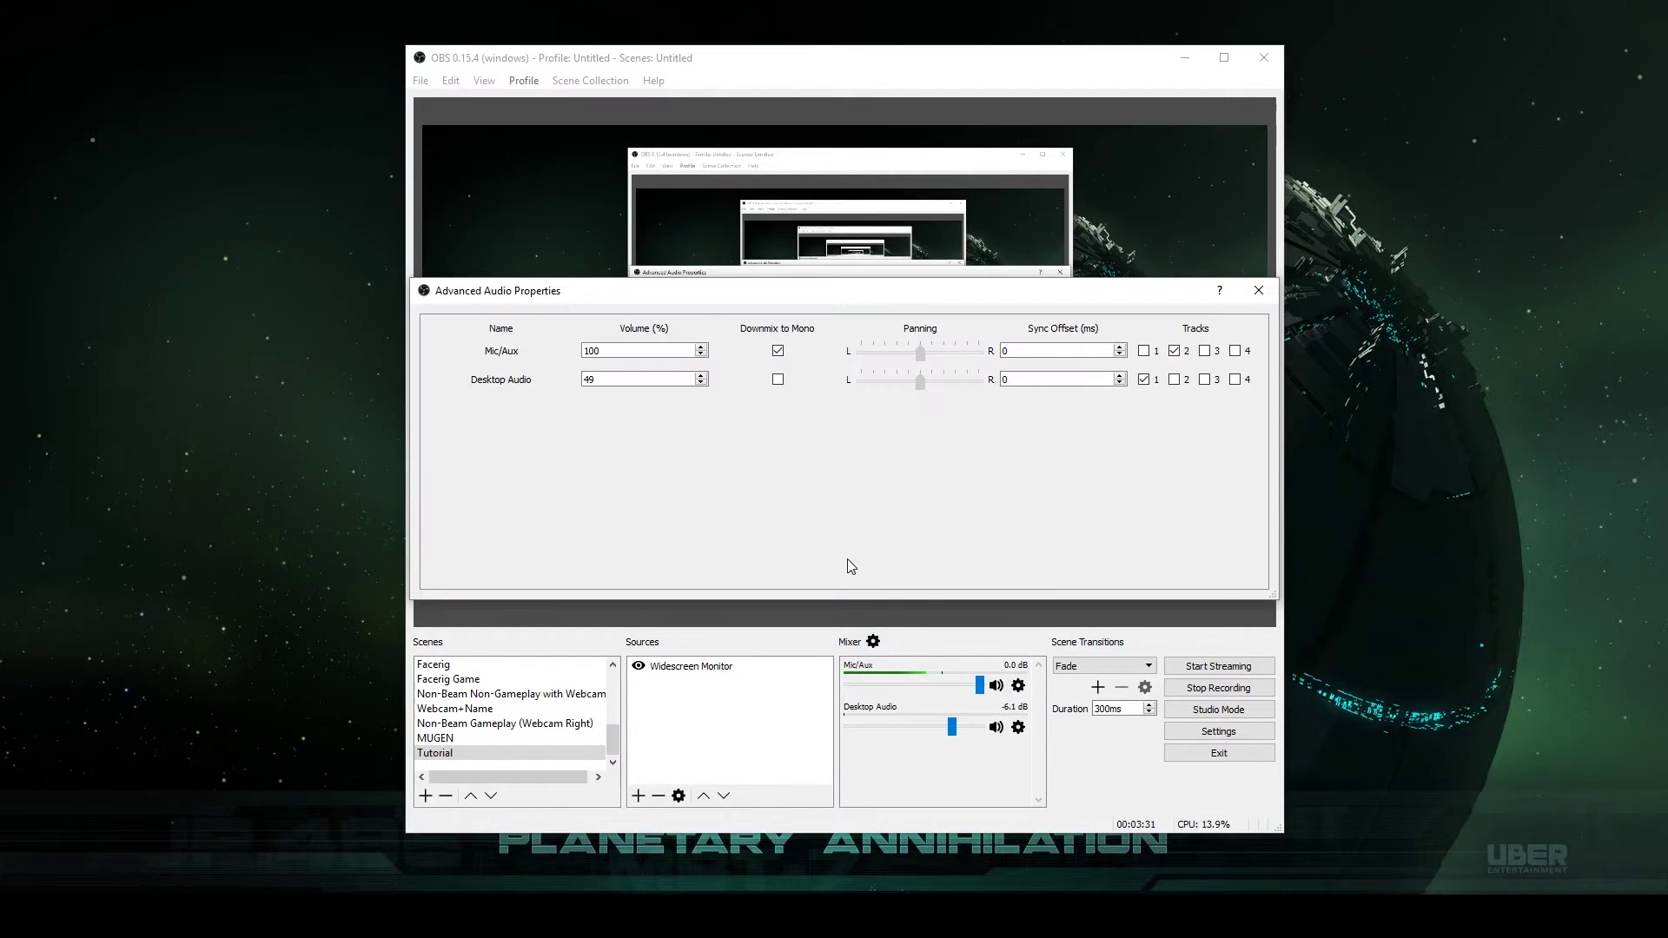
left_click(1258, 290)
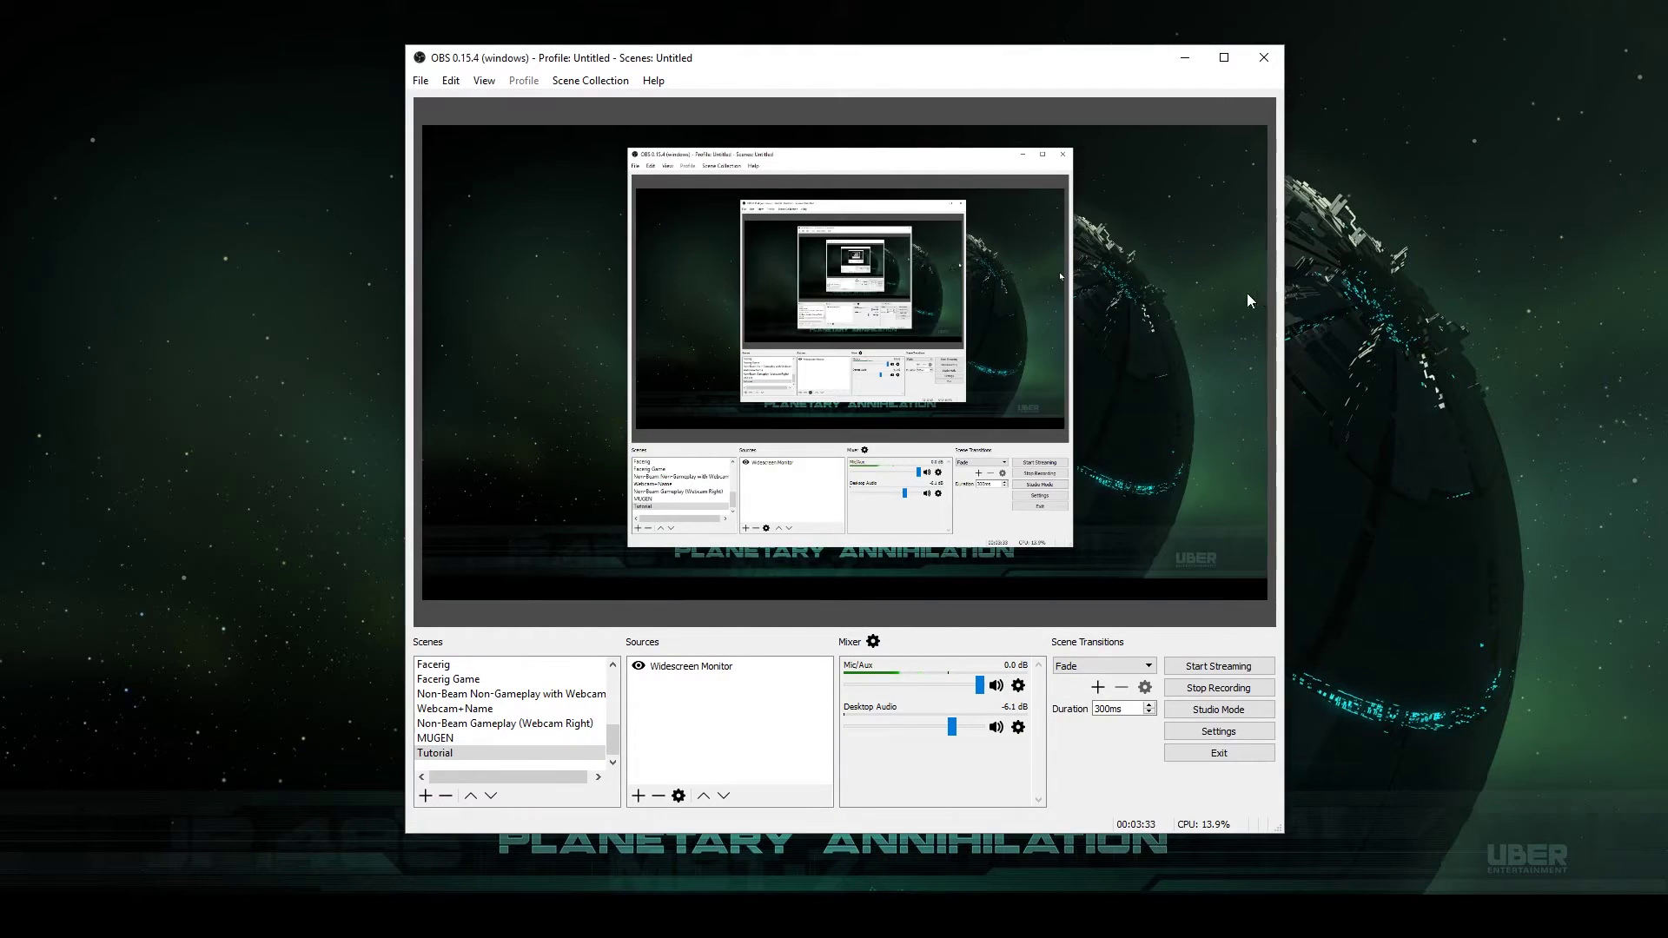
Step: In Settings > Audio, keep Line In (Scarlett Solo) as the Mic/Auxiliary device
left_click(1233, 730)
left_click(509, 318)
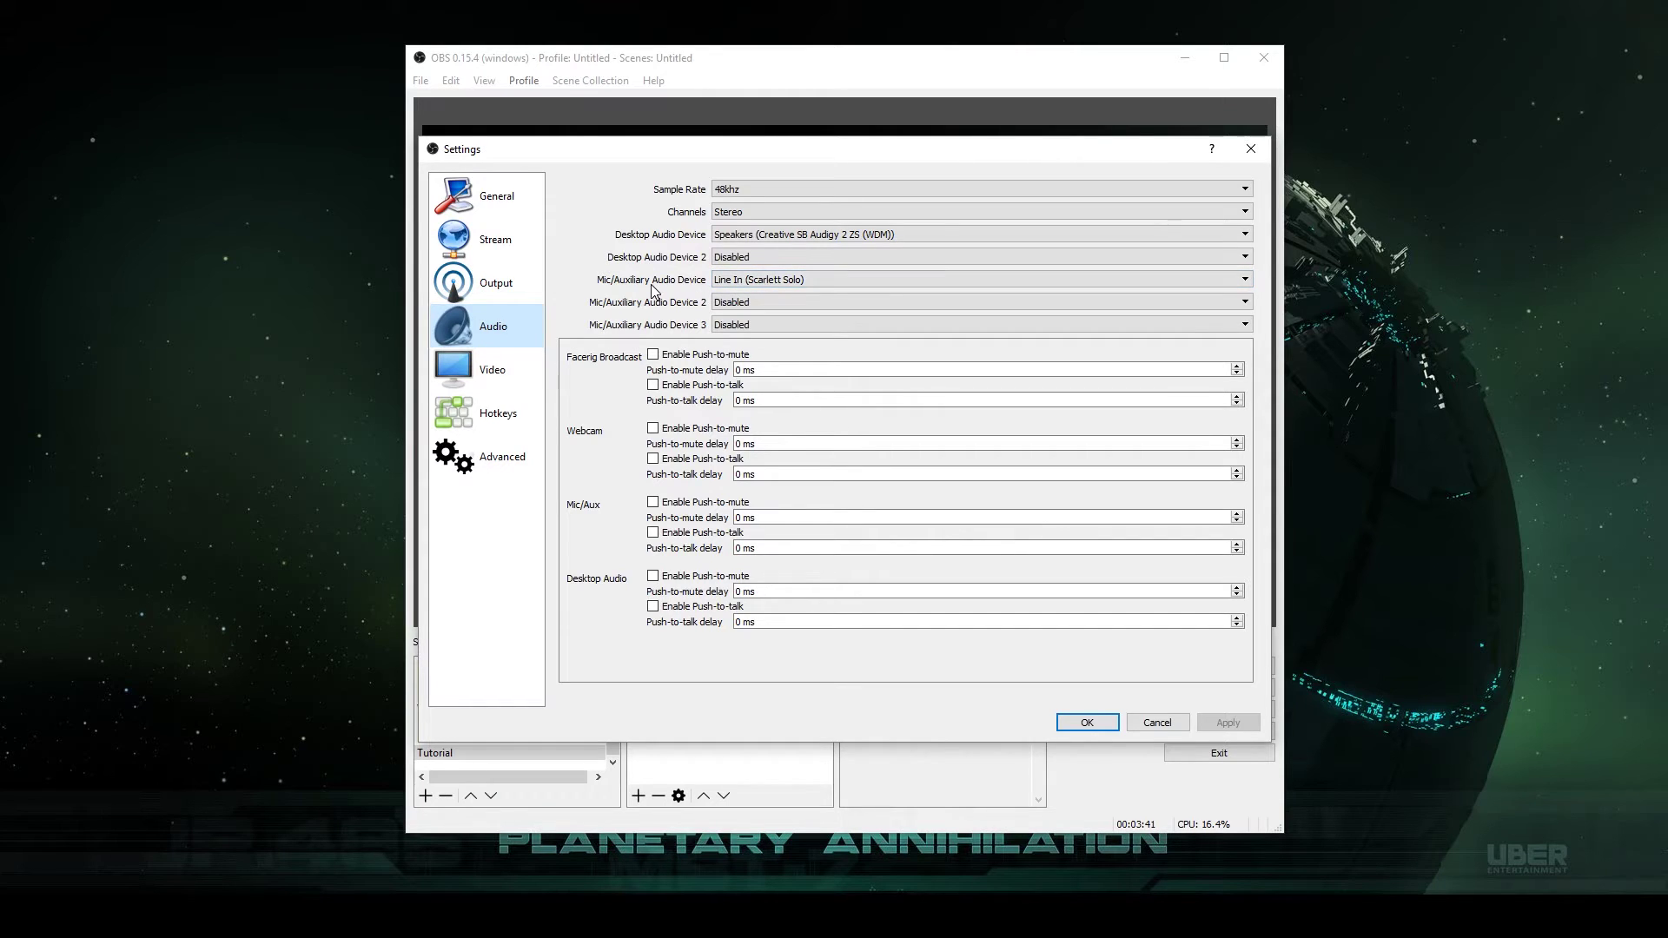
left_click(730, 282)
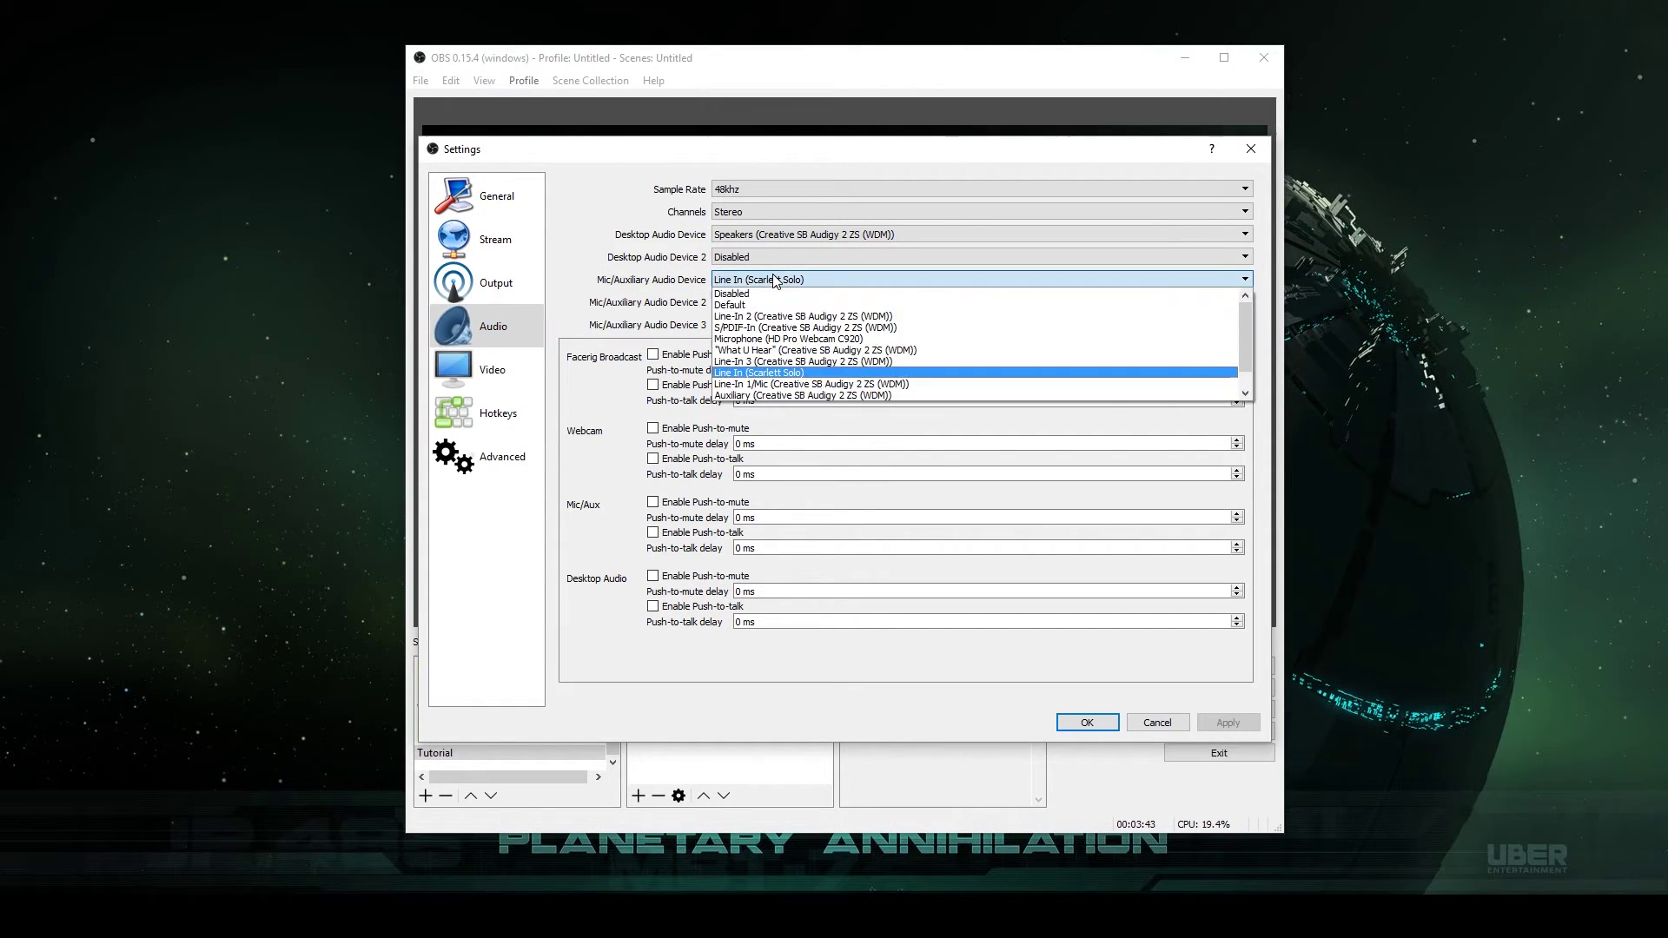
left_click(776, 281)
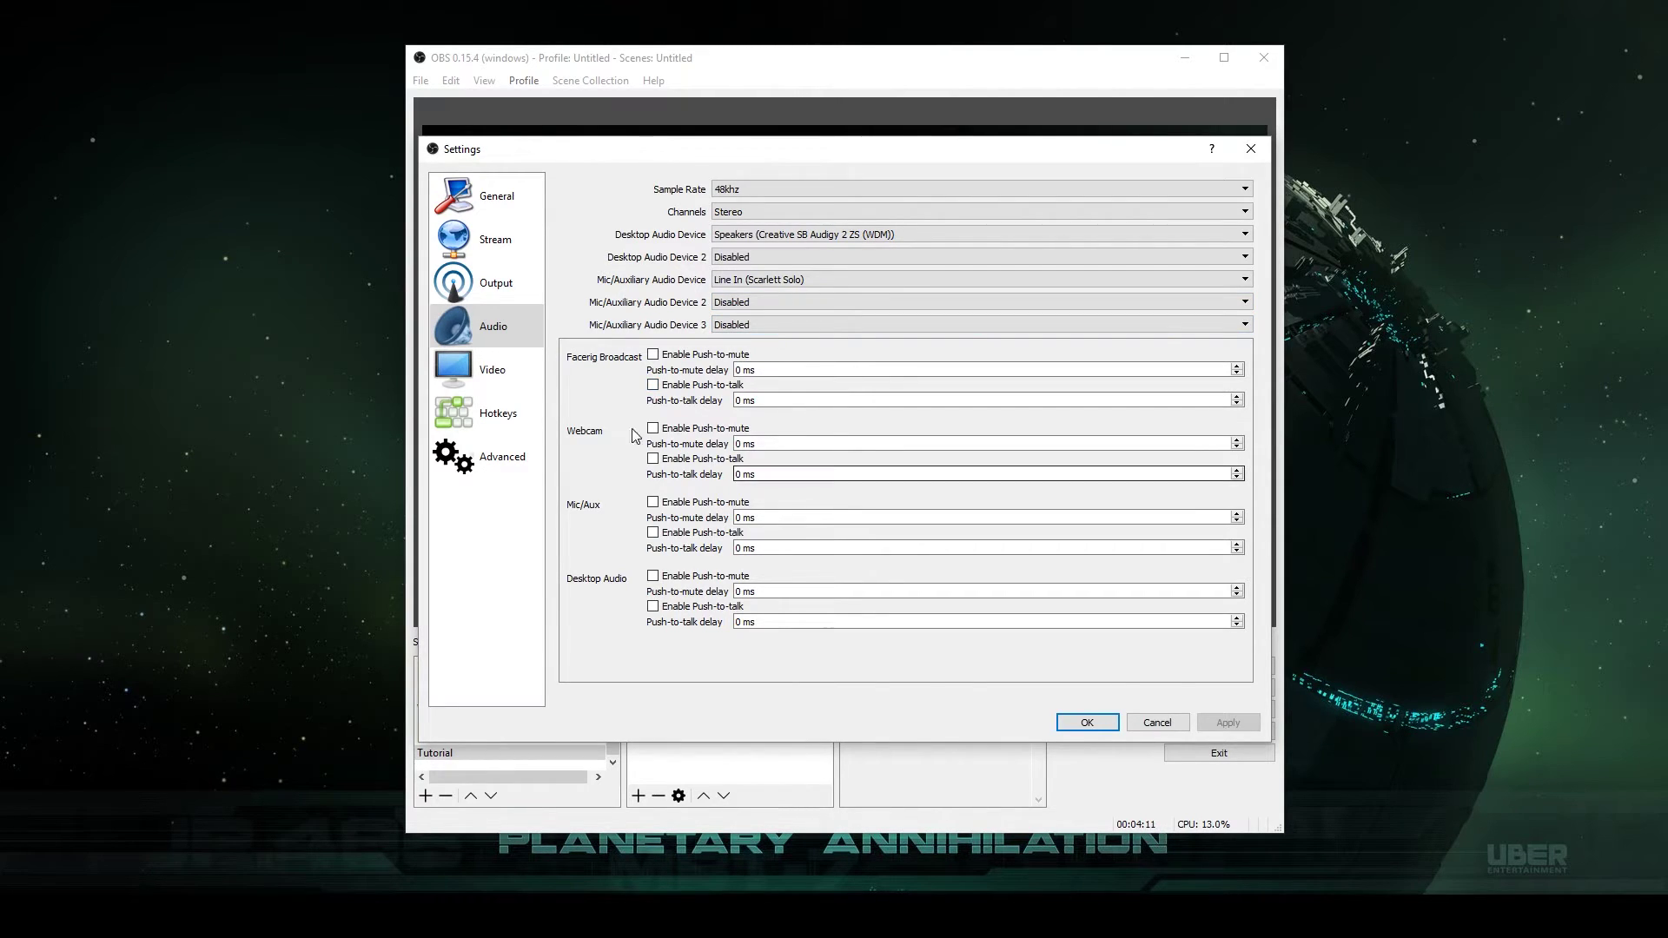
Step: On the Output page's Recording tab, enable Audio Track 2
left_click(499, 285)
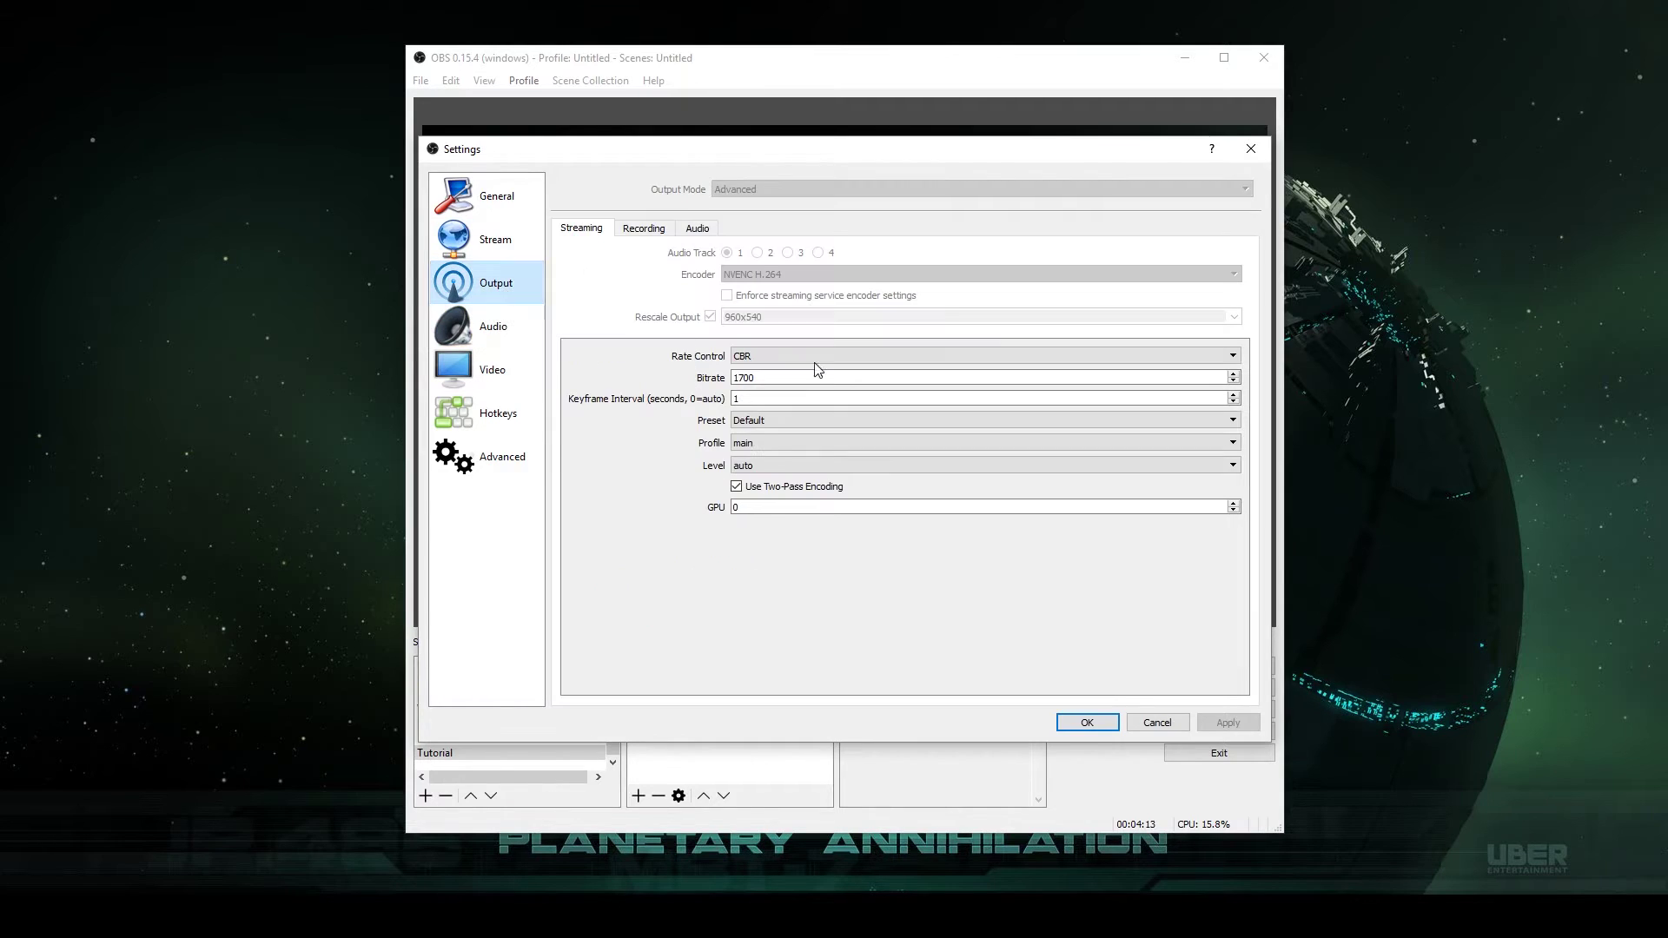
left_click(662, 233)
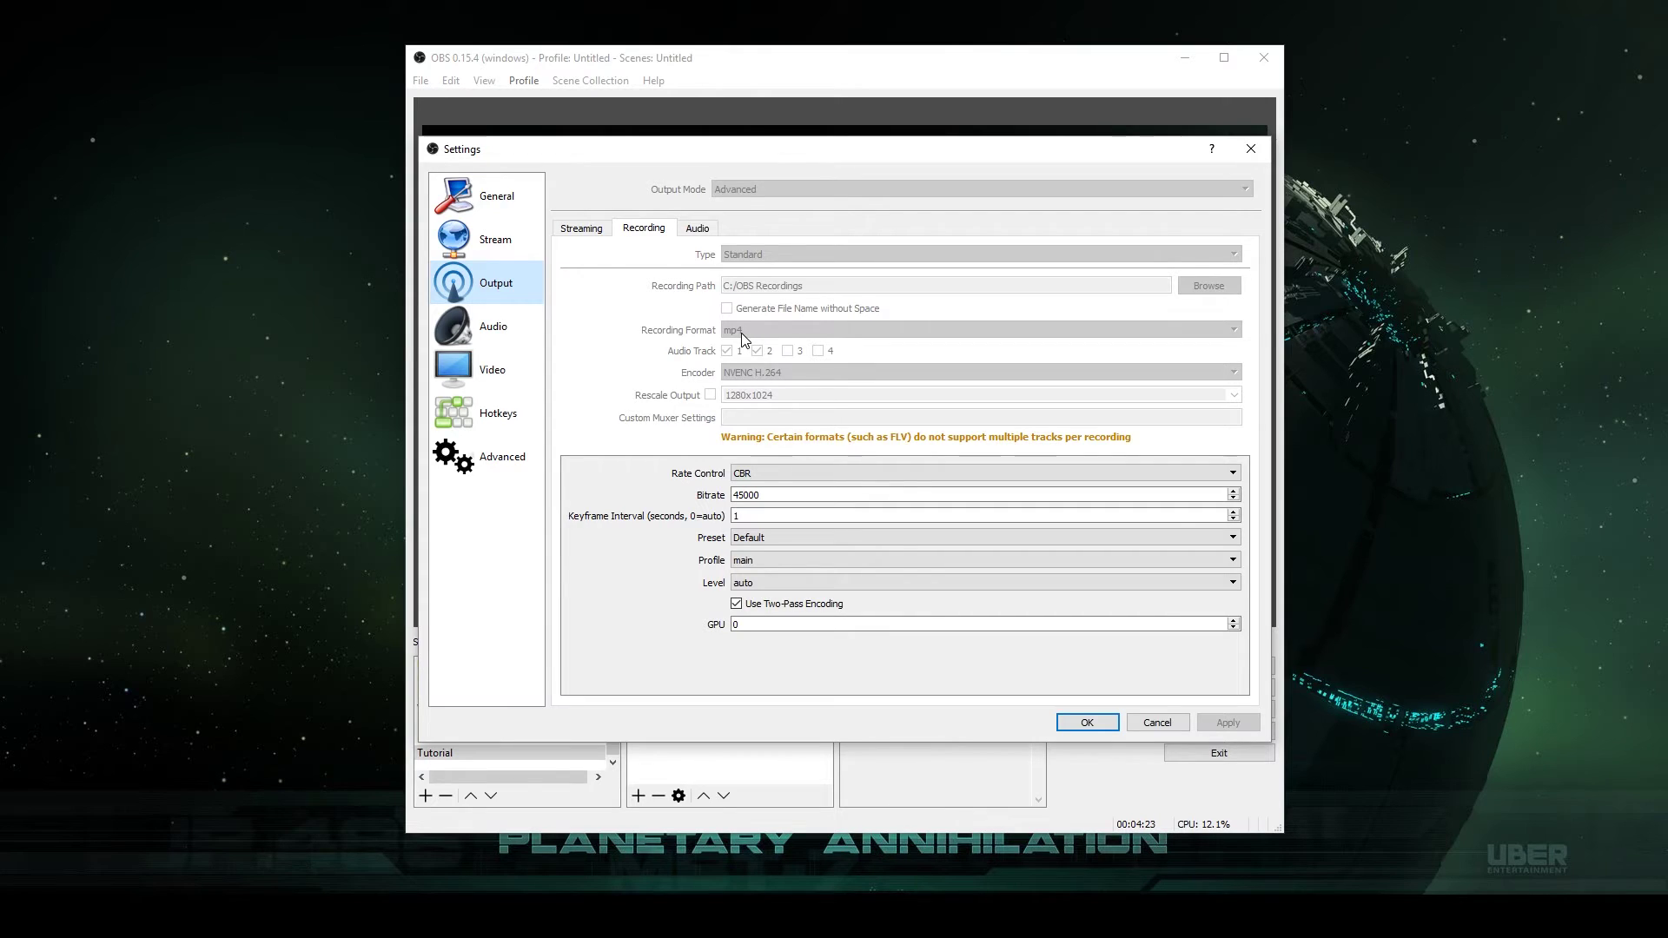
left_click(756, 351)
Step: Compare Recording and Audio tabs: Track 1 'Game Audio', Track 2 'Voice', both 320 bitrate
left_click(697, 229)
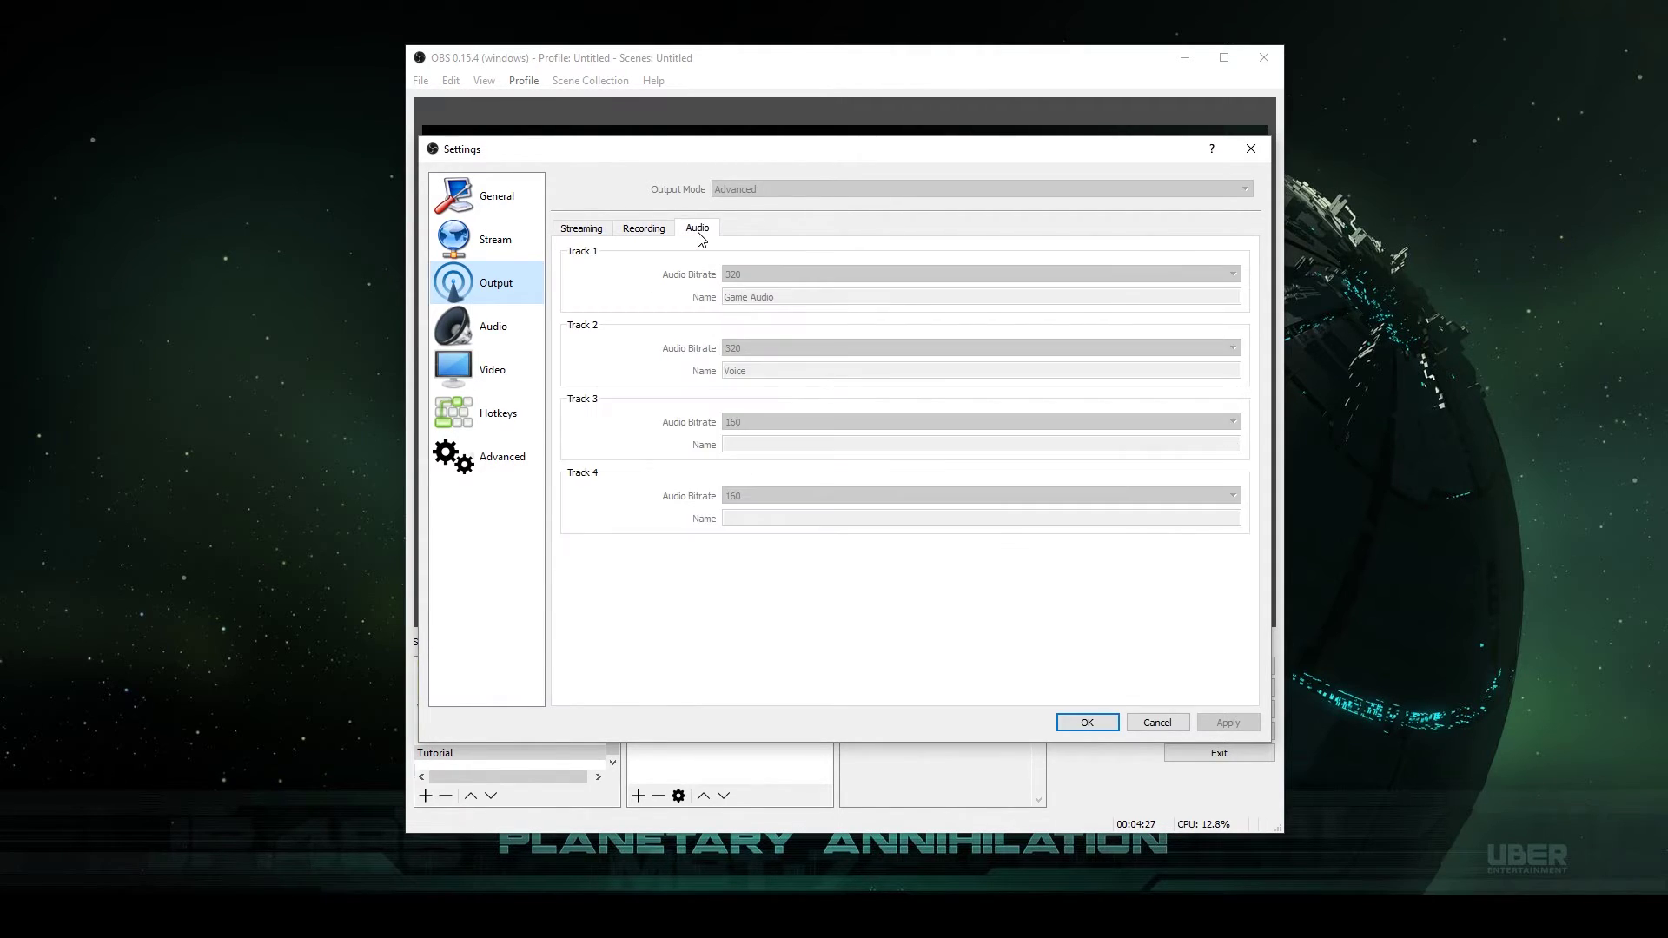
left_click(674, 233)
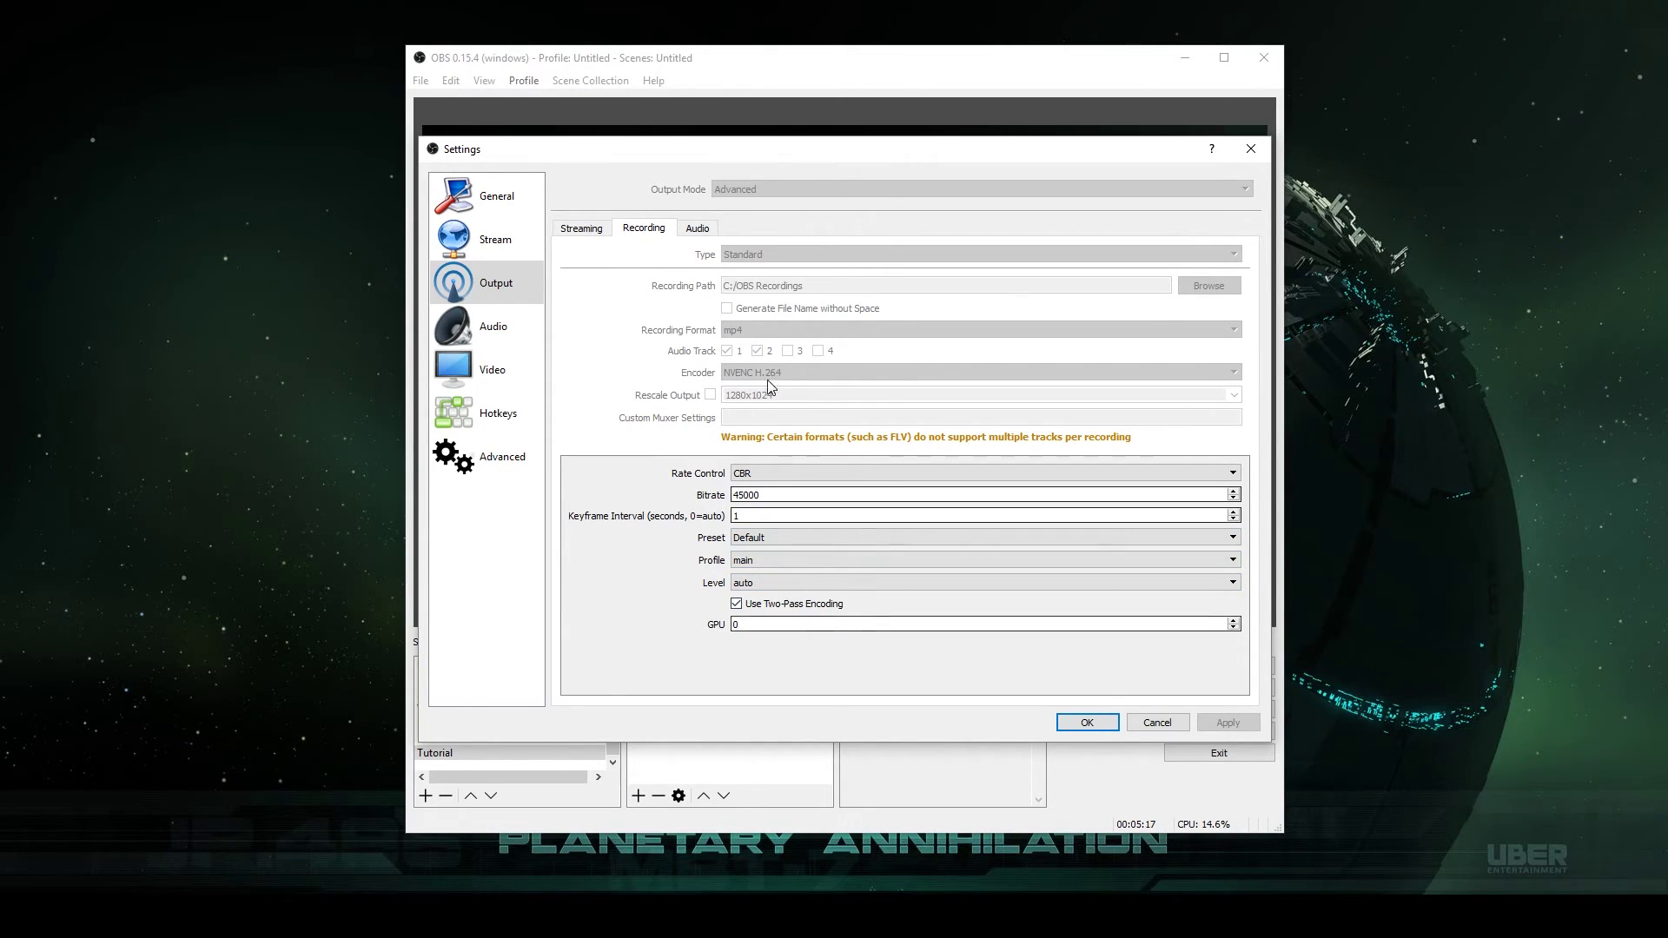
left_click(706, 231)
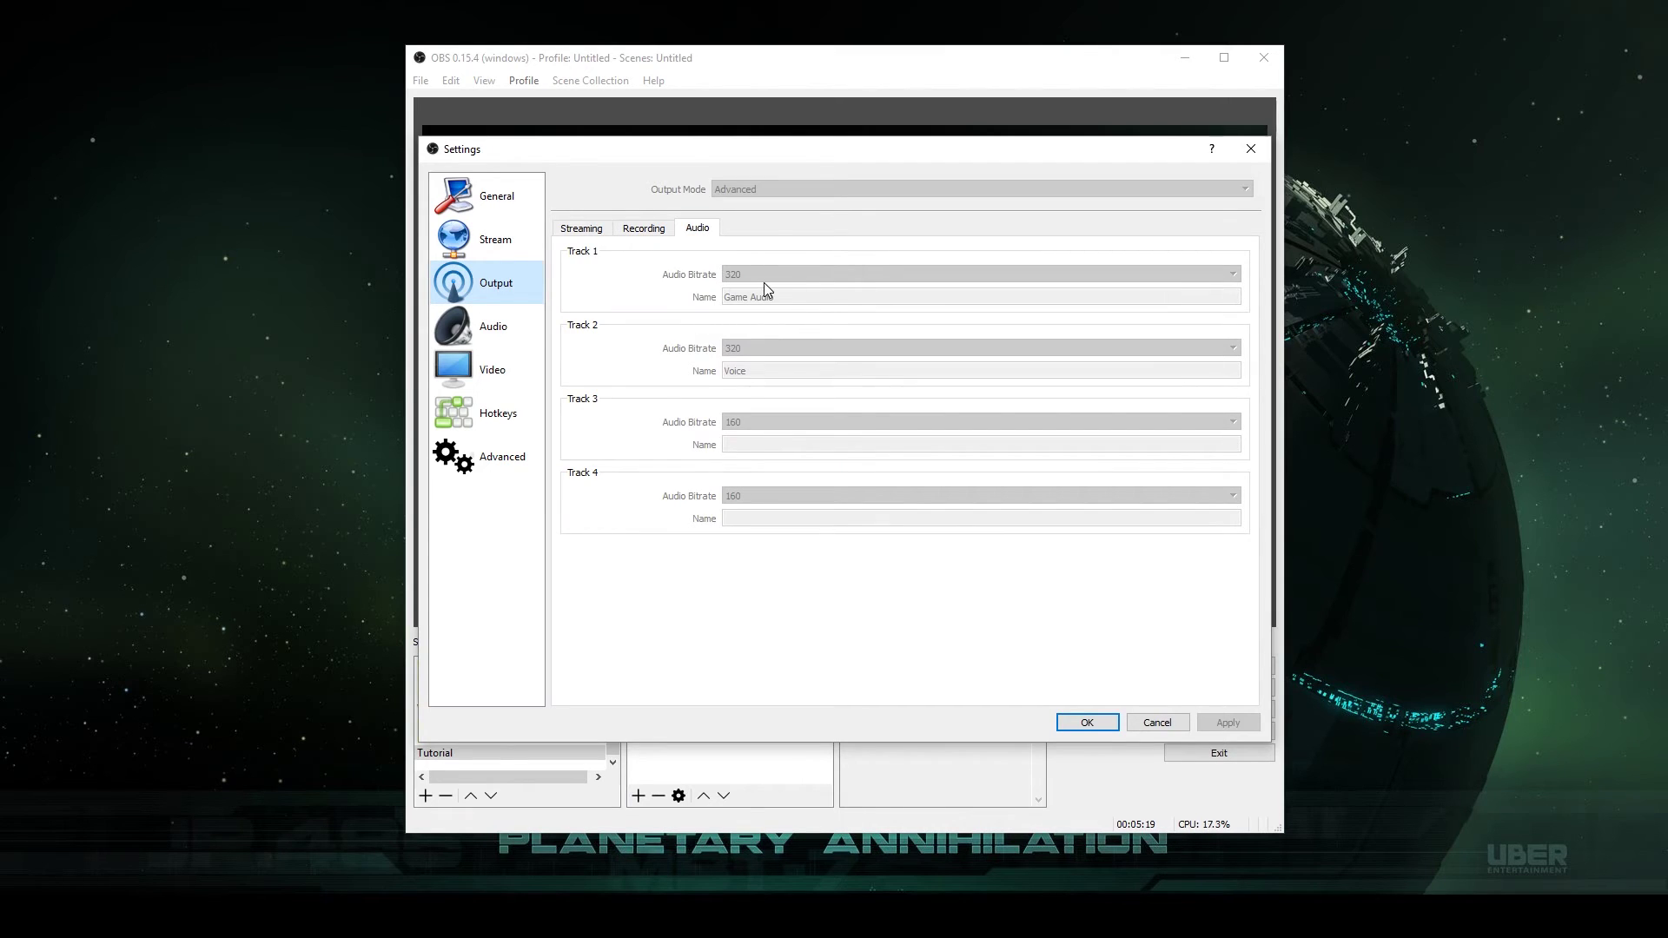
left_click(650, 230)
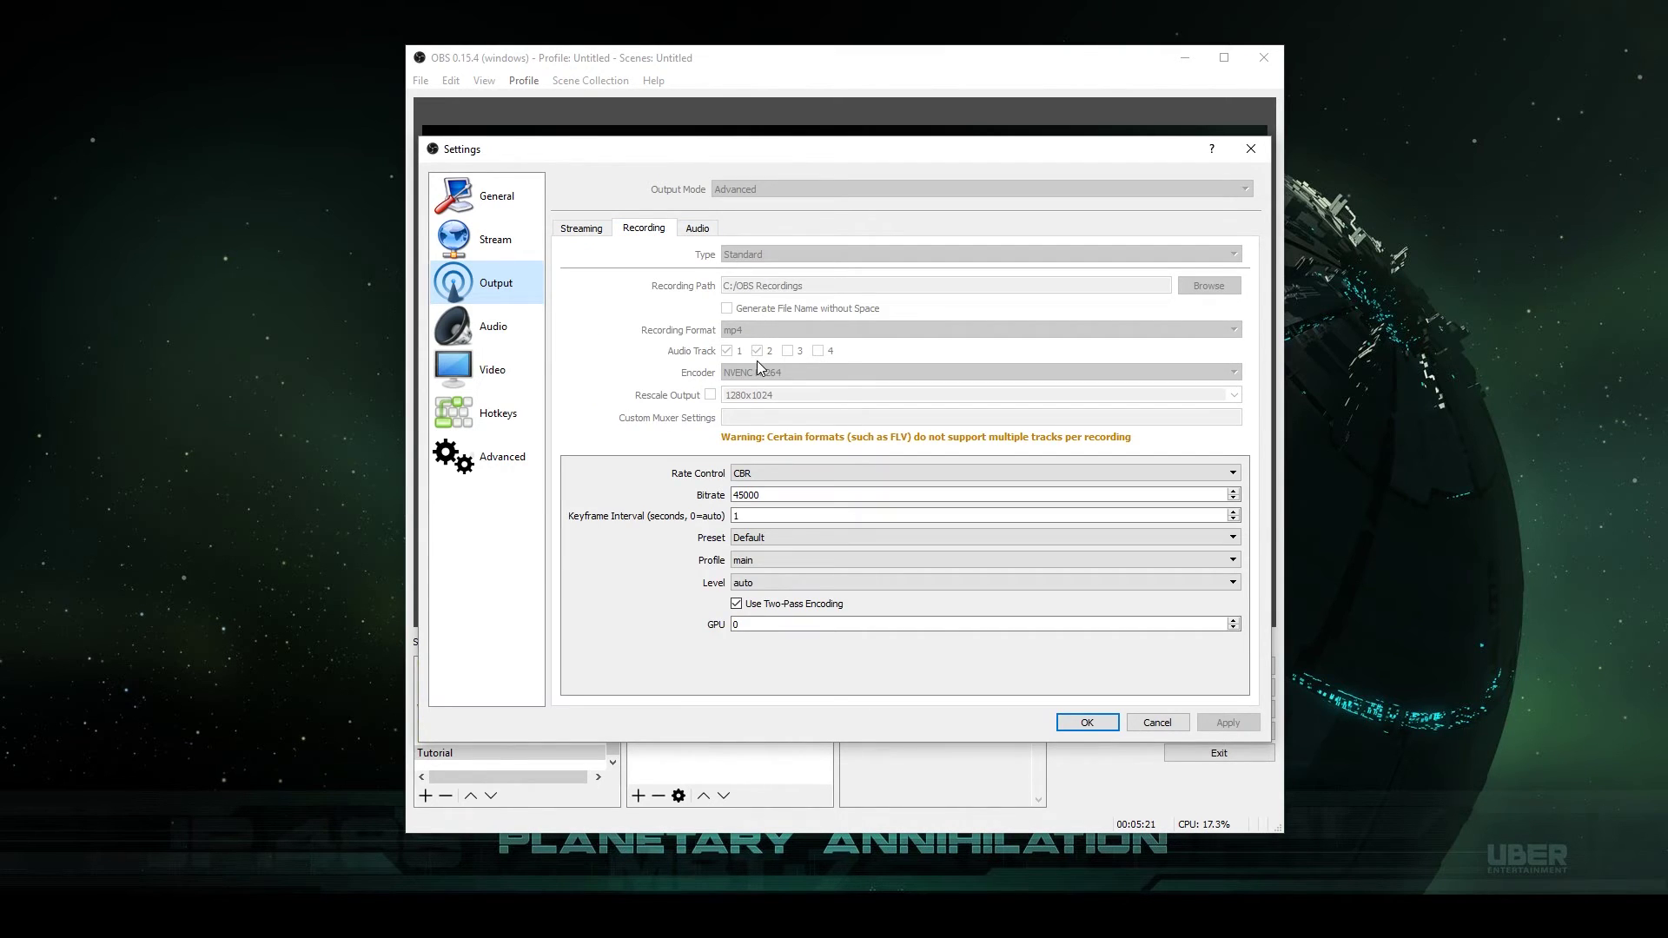
left_click(704, 233)
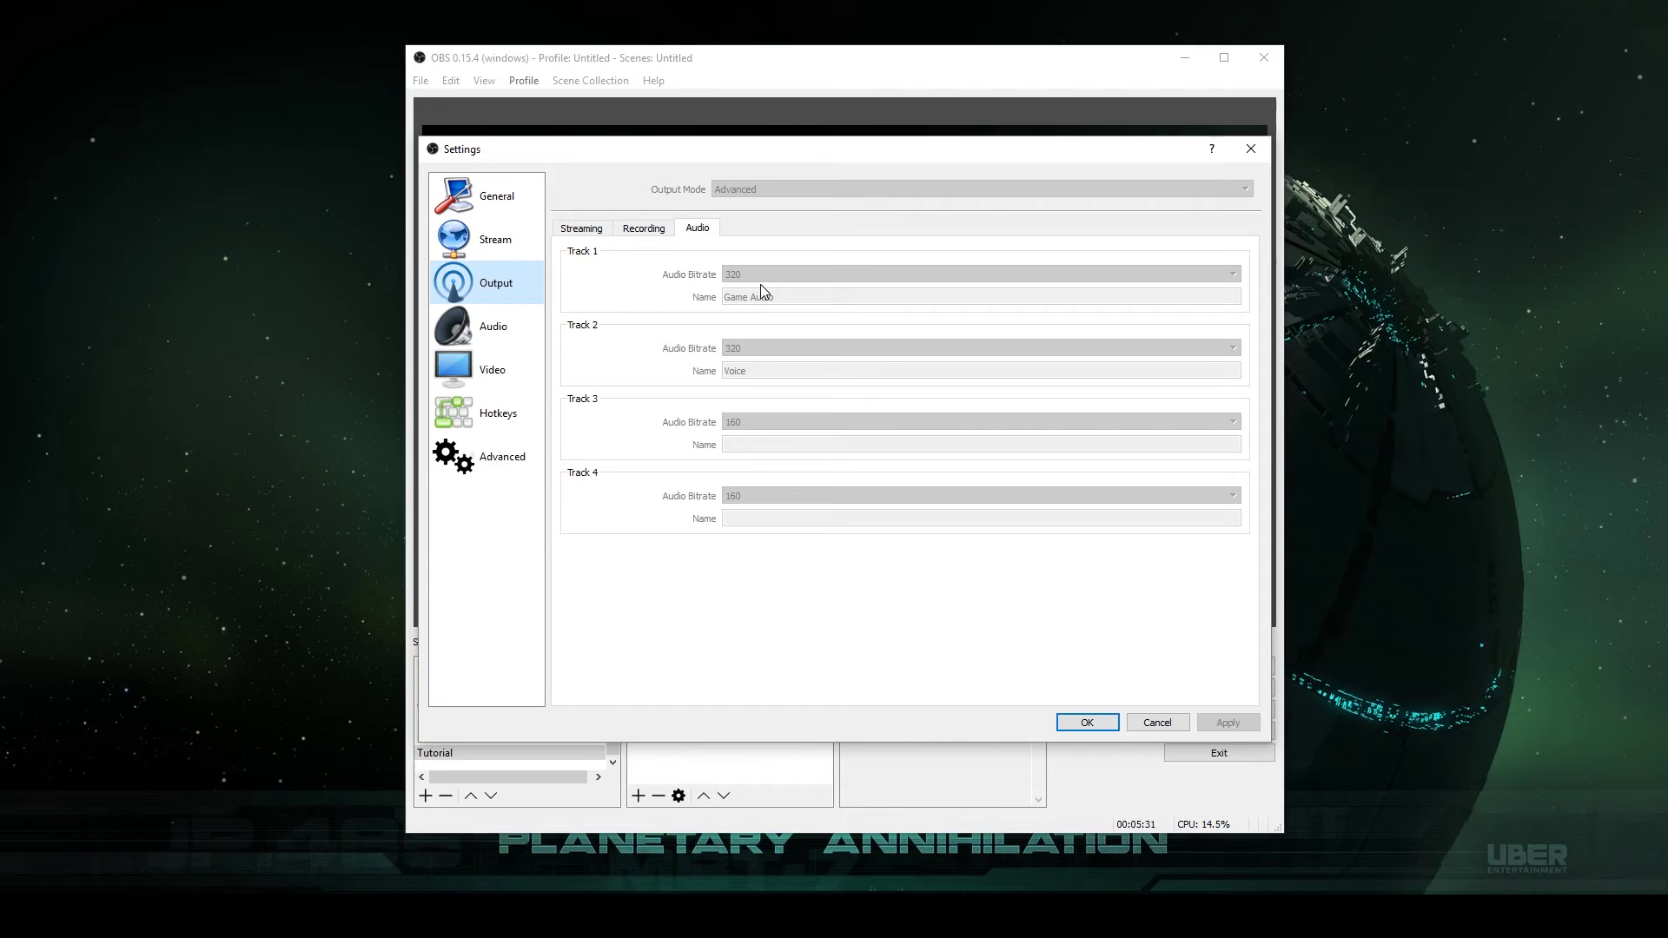
Step: Look over the Audio and Video settings pages before leaving Settings
left_click(491, 327)
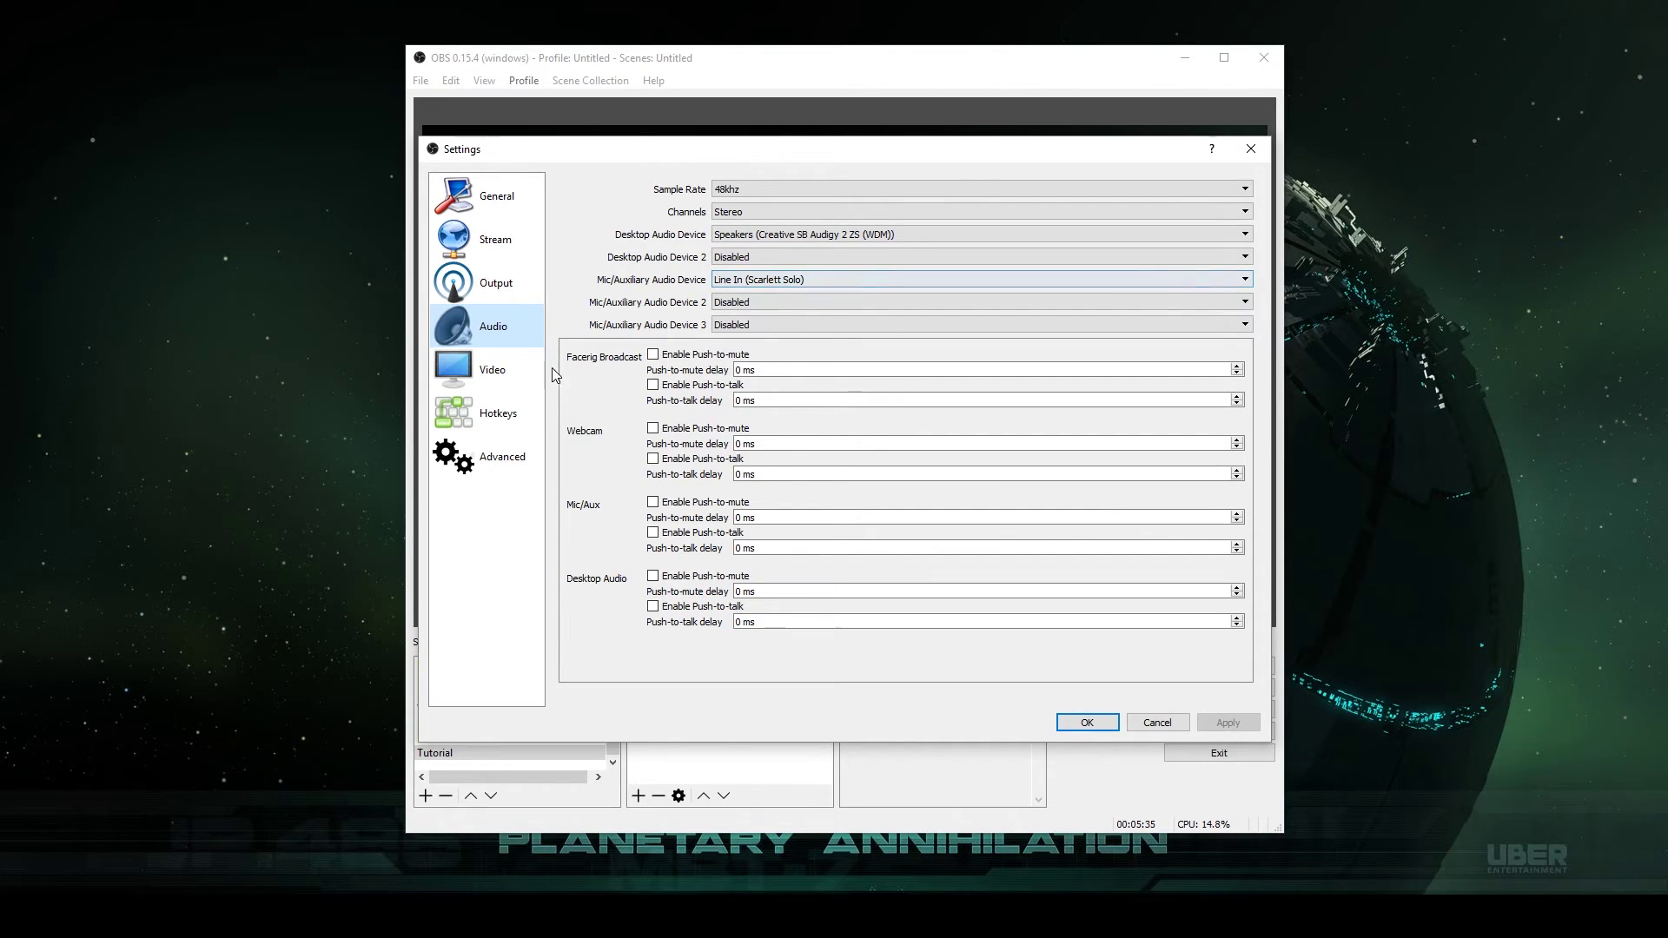
left_click(481, 372)
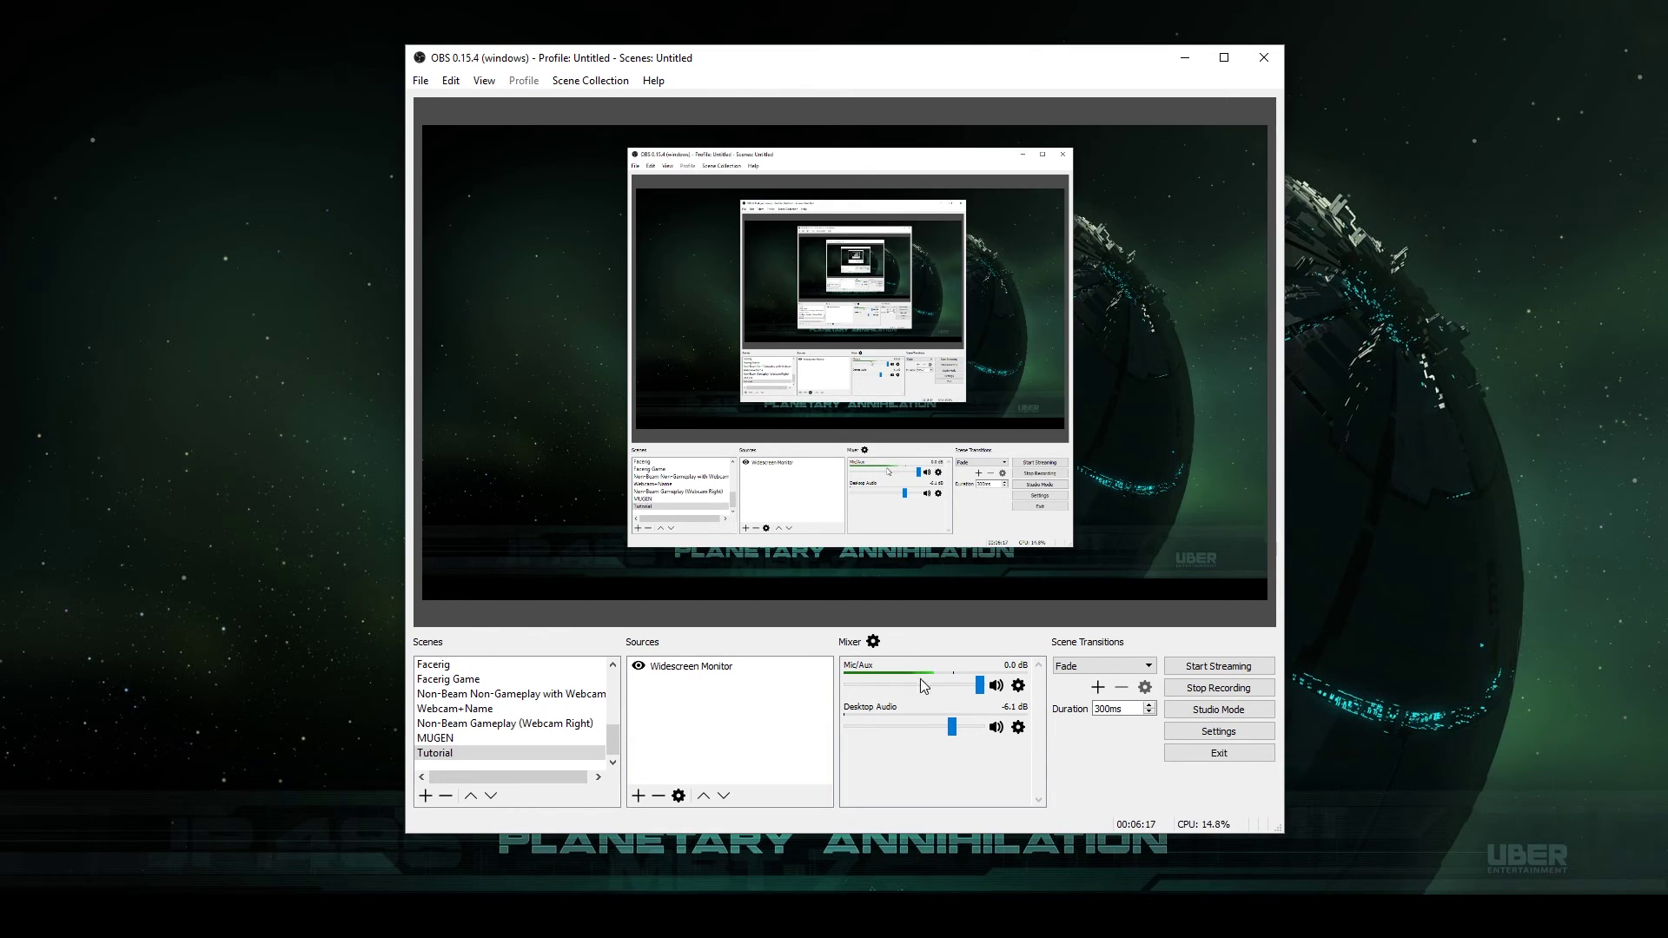
left_click(873, 642)
left_click(777, 351)
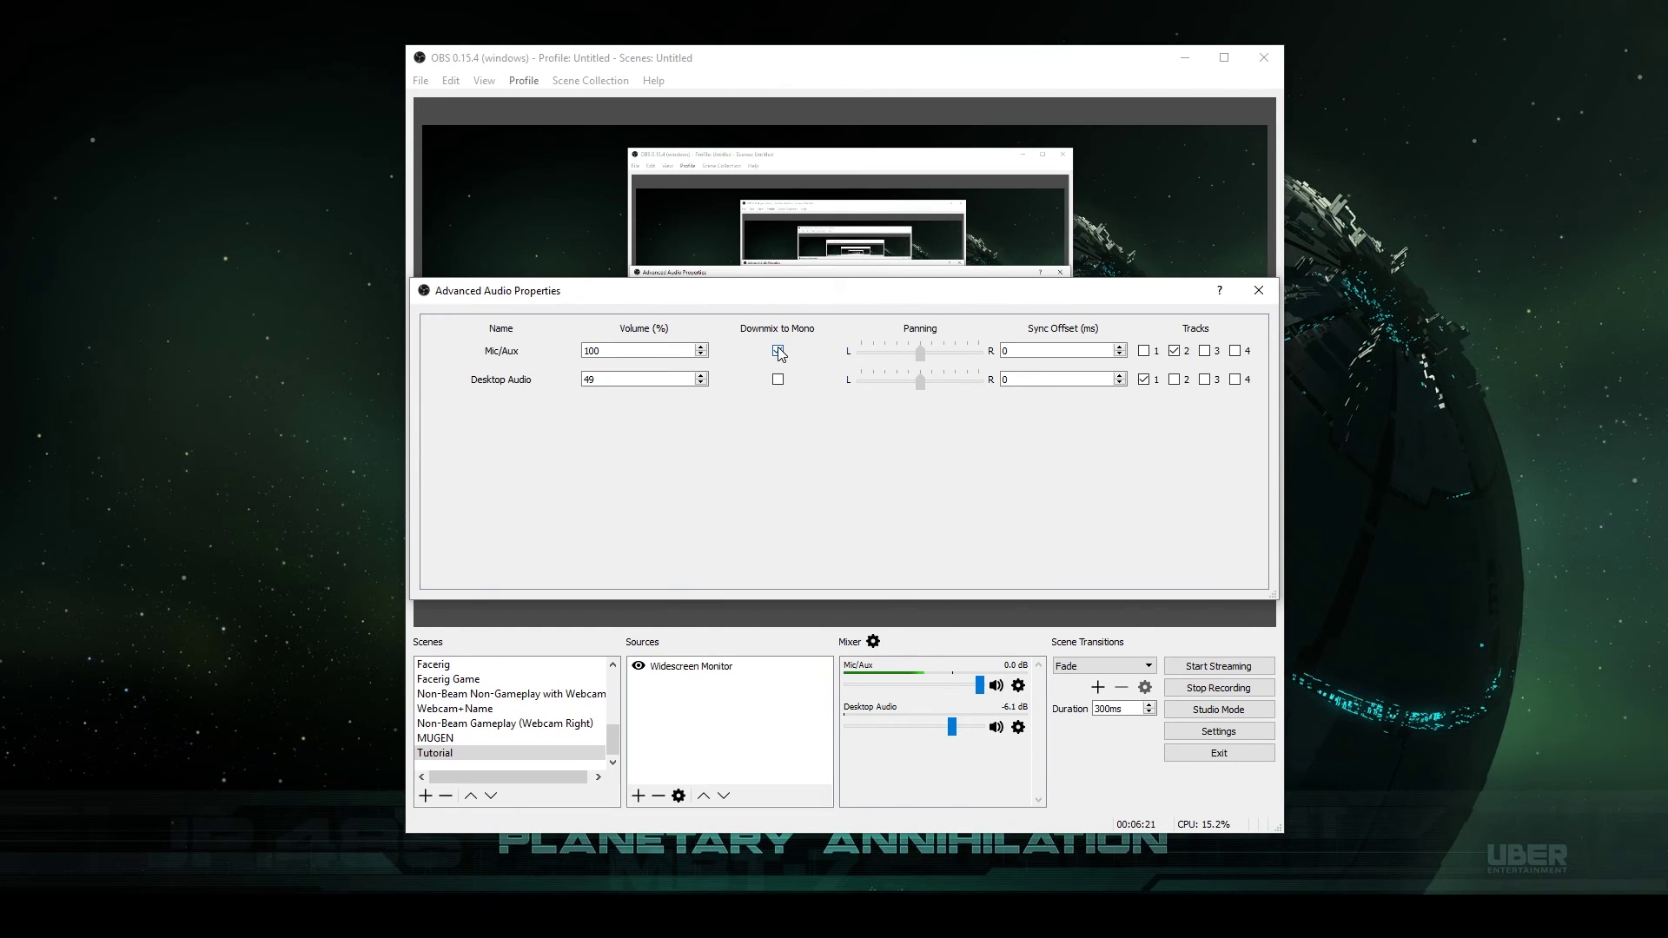